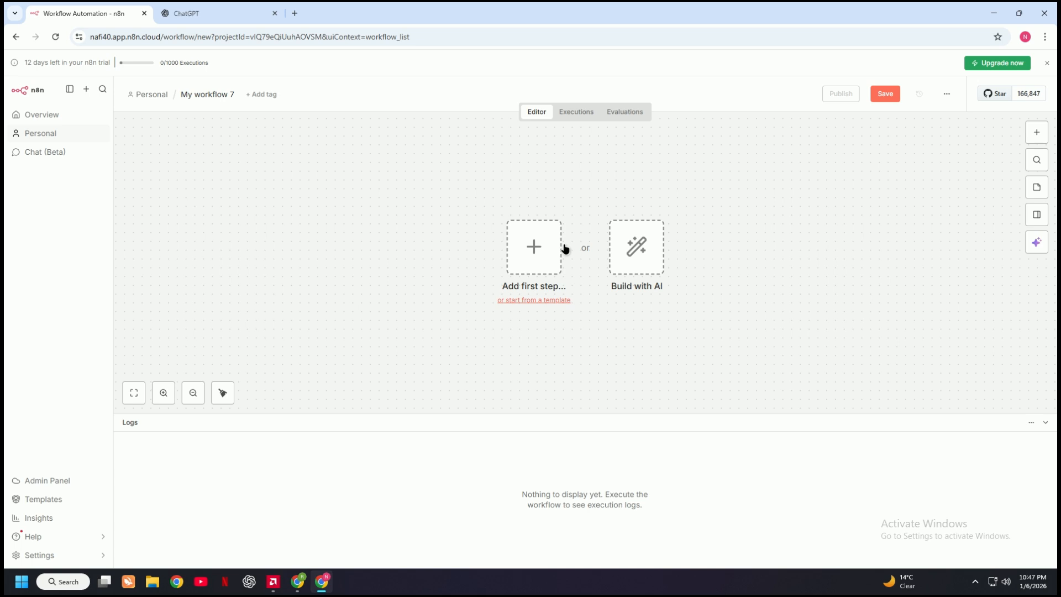
Add an On chat message trigger as the workflow's first step, keeping its default parameters
{"action": "left_click", "coordinate": [535, 251]}
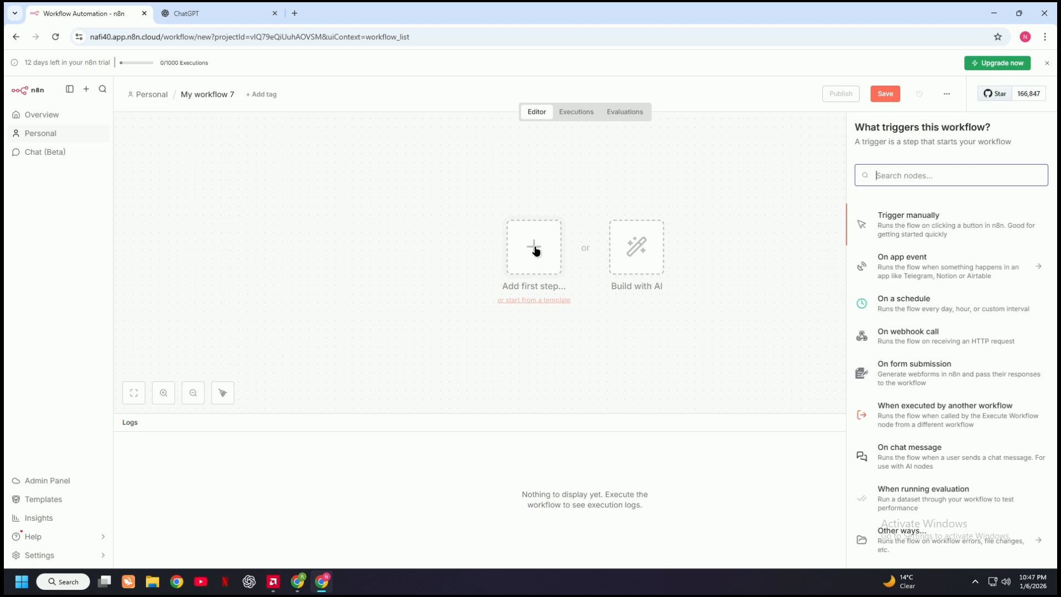
{"action": "left_click", "coordinate": [922, 456]}
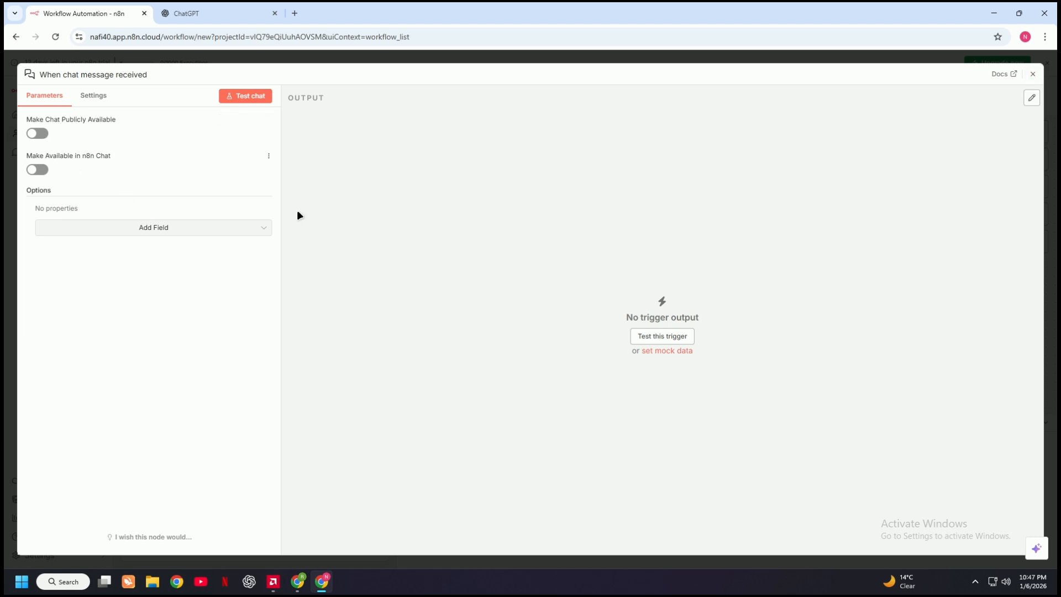
{"action": "left_click", "coordinate": [1033, 74]}
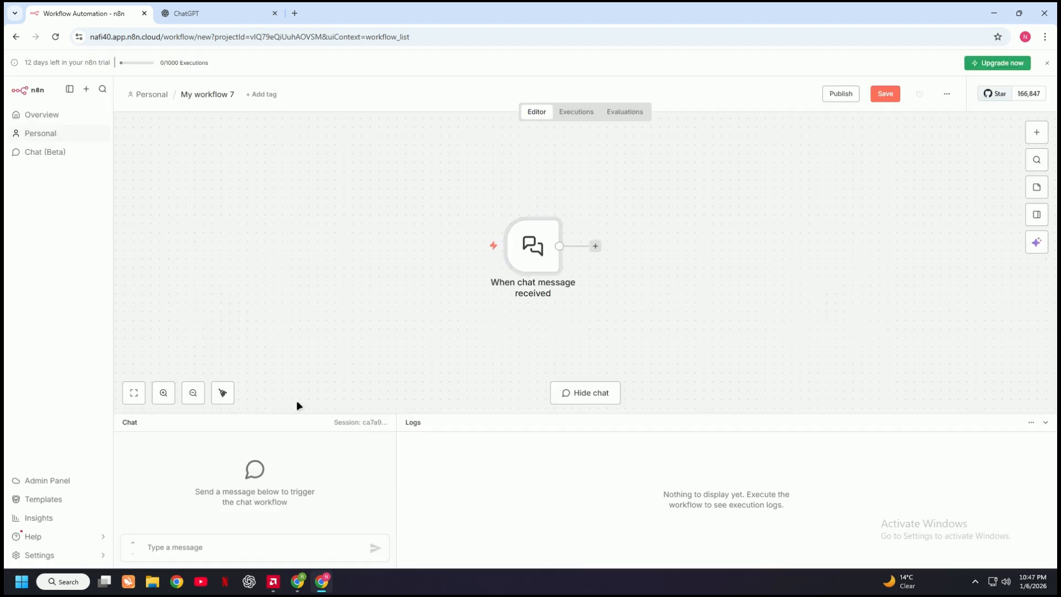
Send the message "hi" in the test chat to run the chat trigger
{"action": "left_click", "coordinate": [247, 544]}
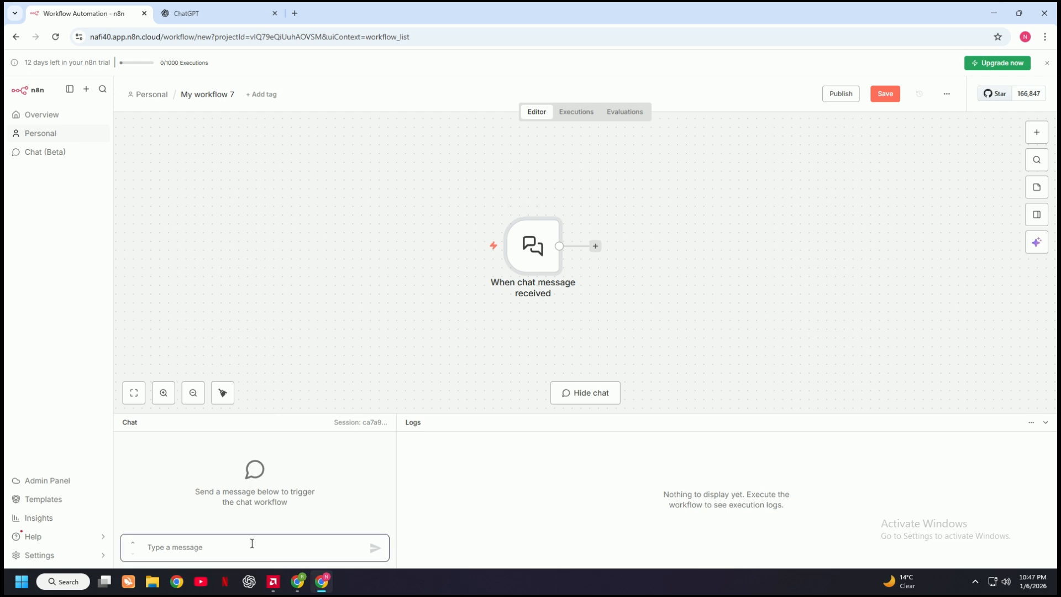
{"action": "type", "text": "hi"}
{"action": "key", "text": "Return"}
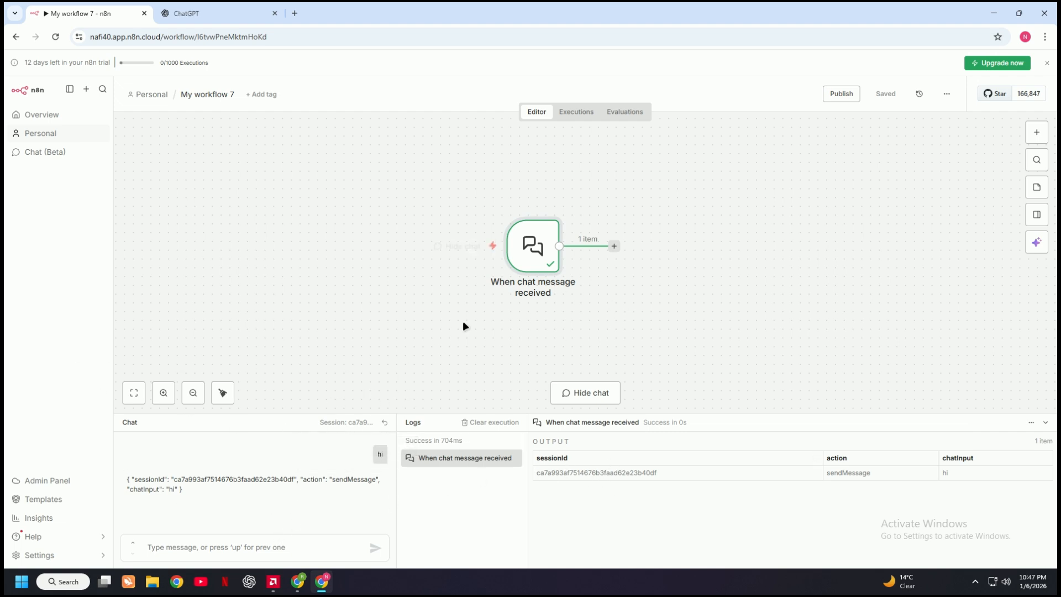
Add an AI Agent node after the chat trigger, keeping its default parameters
{"action": "left_click", "coordinate": [614, 247]}
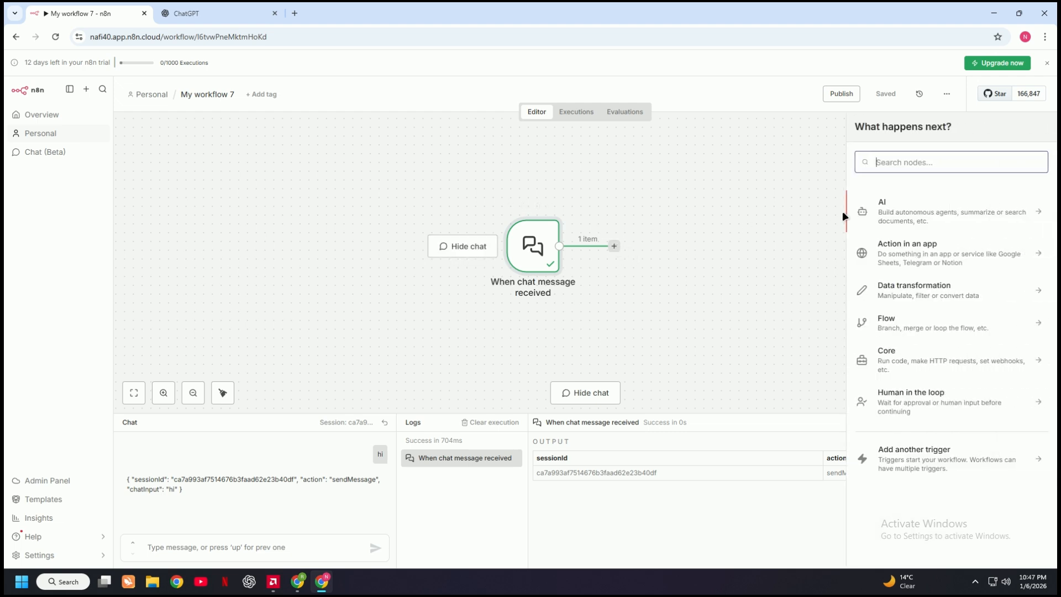
{"action": "left_click", "coordinate": [925, 216]}
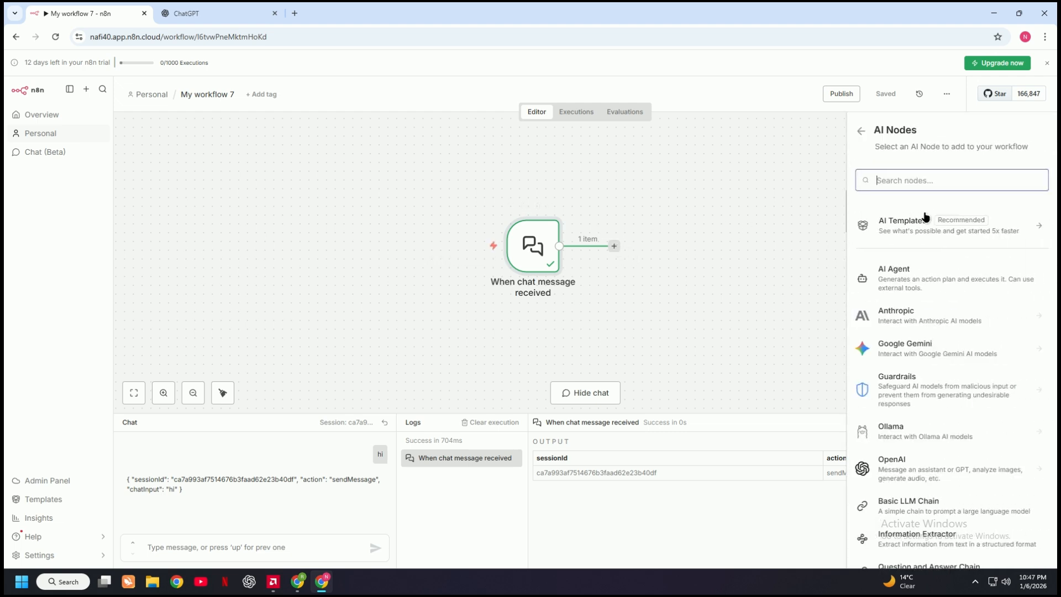
{"action": "left_click", "coordinate": [898, 276]}
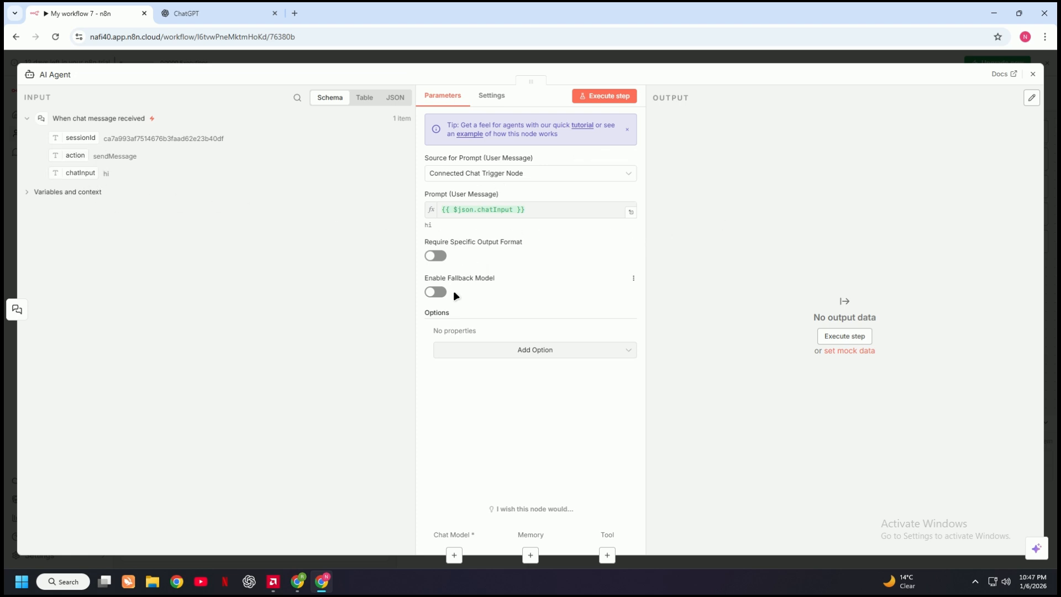
{"action": "left_click", "coordinate": [1031, 77]}
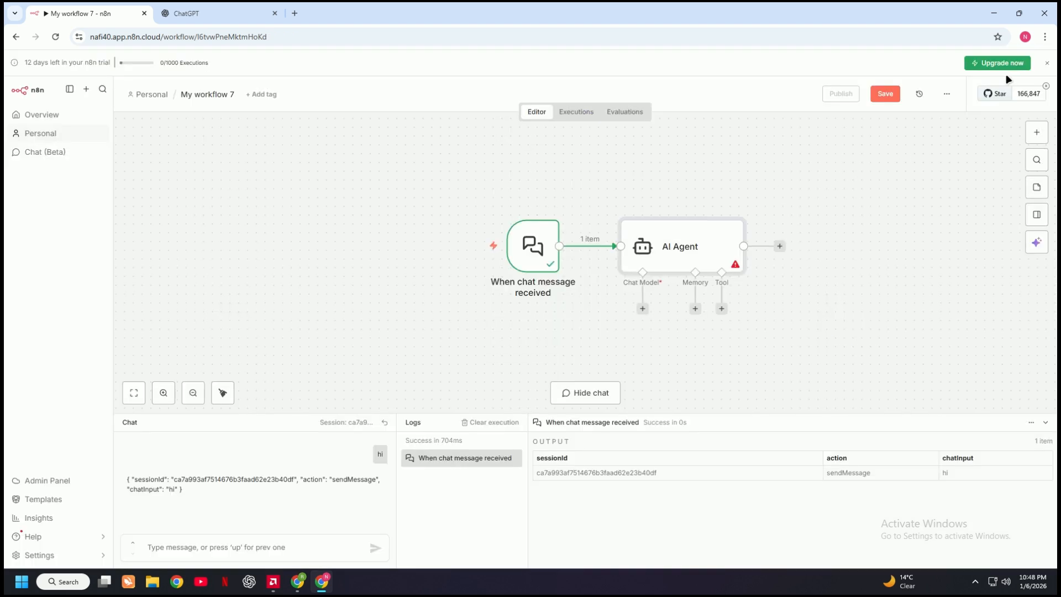
Test the AI Agent without a chat model by sending "hi" in the chat
{"action": "left_click", "coordinate": [246, 548]}
{"action": "type", "text": "h"}
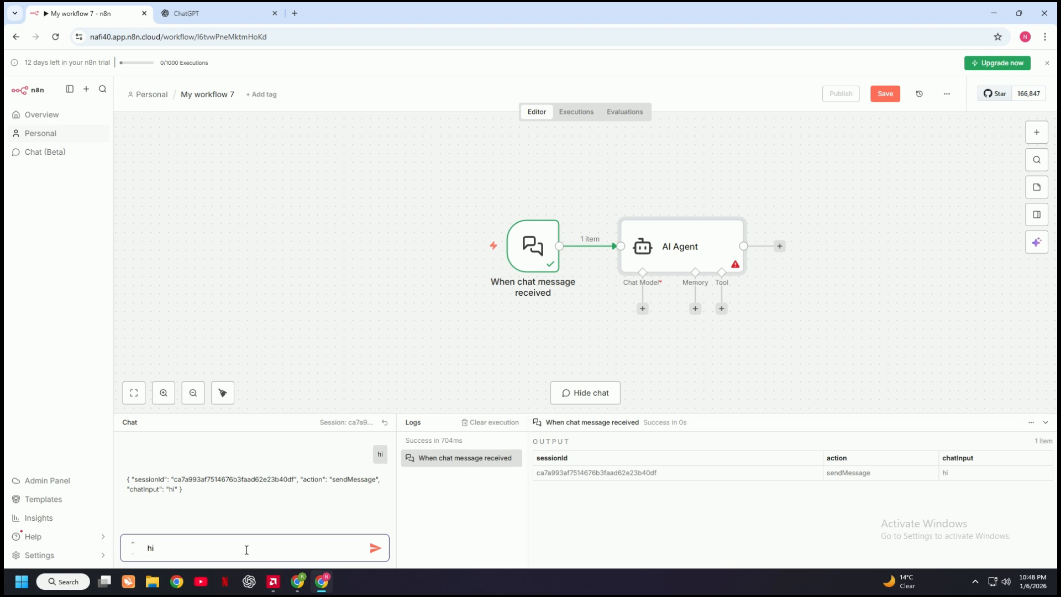
{"action": "type", "text": "i"}
{"action": "key", "text": "Return"}
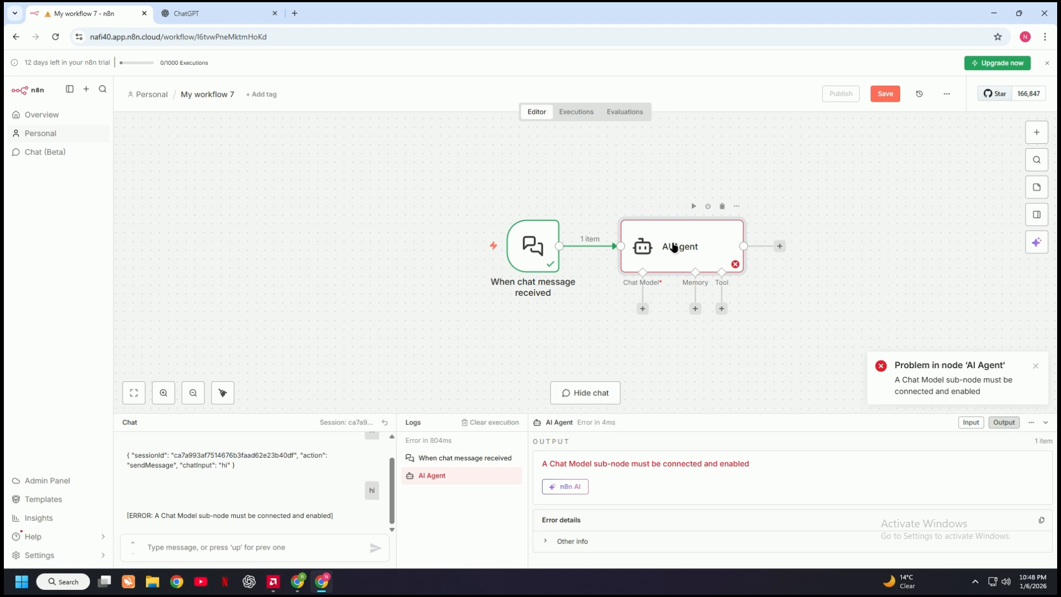
Move the AI Agent node up a little and attach an OpenAI Chat Model to it with the default gpt-4.1-mini settings
{"action": "left_click_drag", "start_coordinate": [674, 247], "coordinate": [666, 214]}
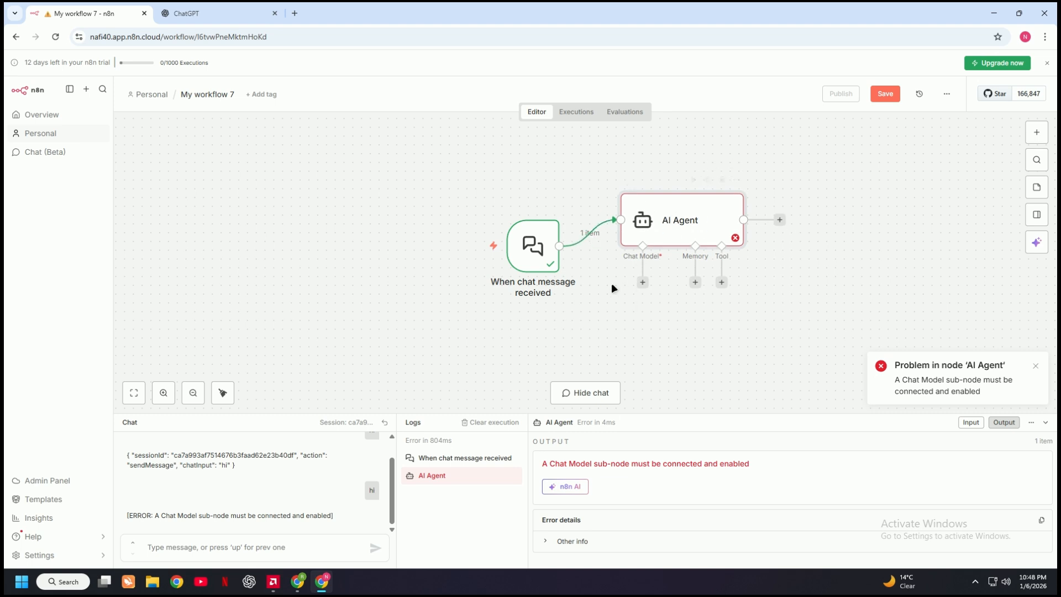
{"action": "left_click", "coordinate": [642, 283]}
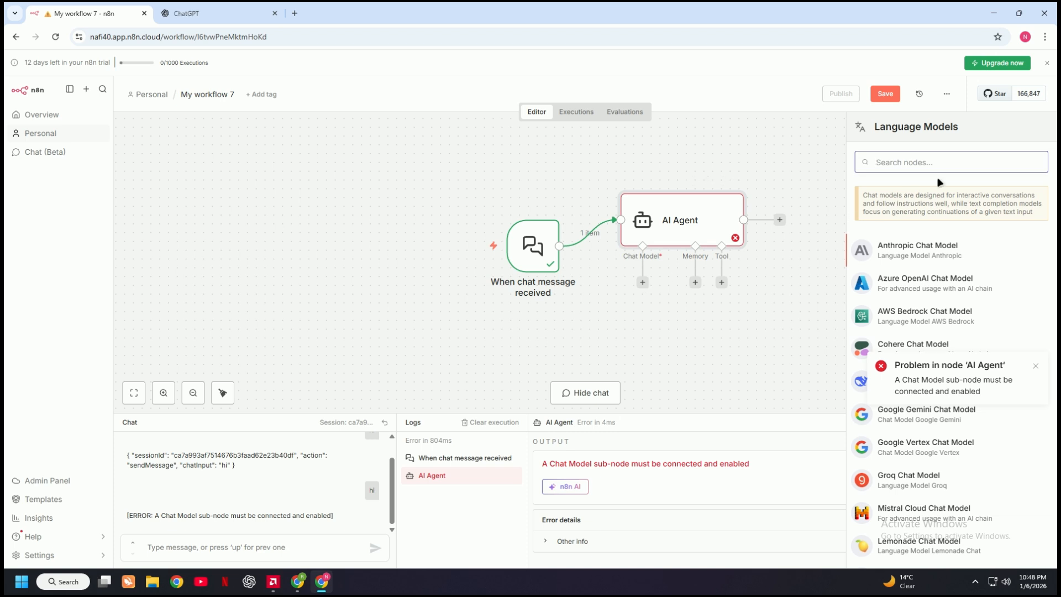
{"action": "type", "text": "op"}
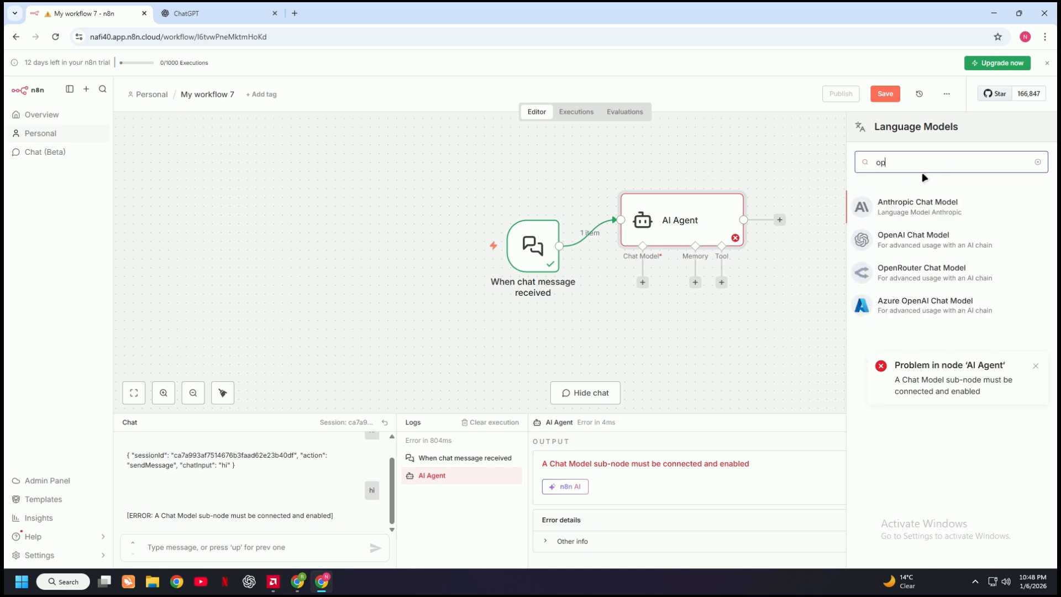
{"action": "left_click", "coordinate": [925, 242]}
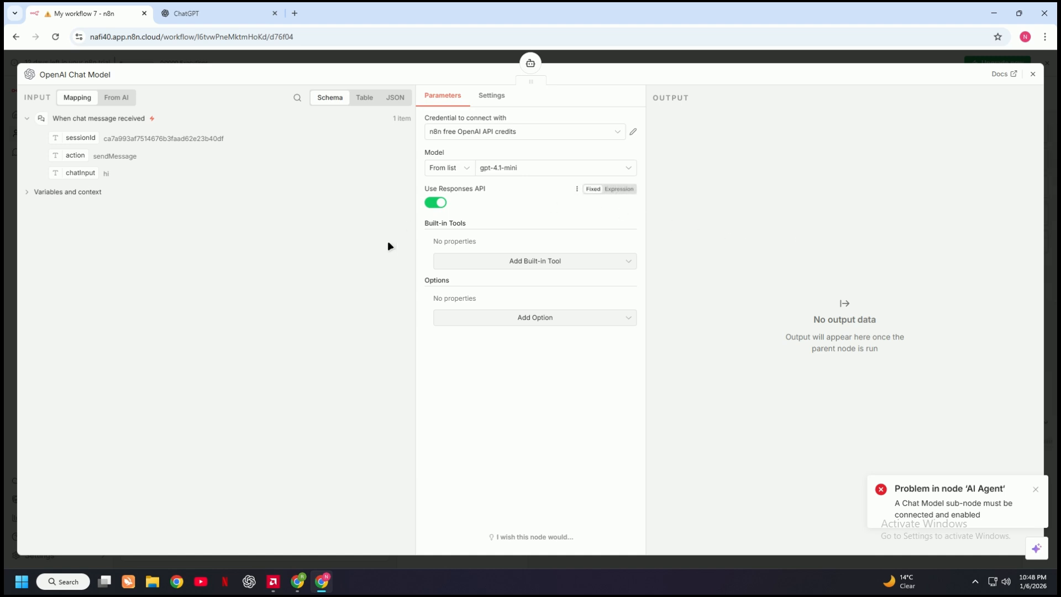
{"action": "left_click", "coordinate": [1032, 74]}
Send "hi" in the chat to test the agent with the OpenAI model attached
{"action": "left_click", "coordinate": [257, 547]}
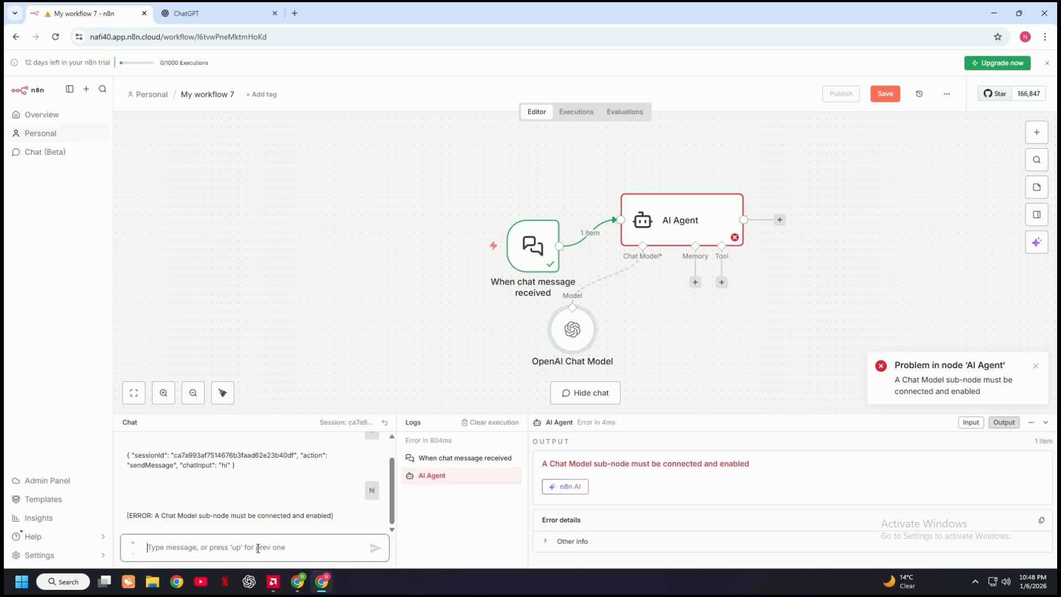
{"action": "type", "text": "hi"}
{"action": "key", "text": "Return"}
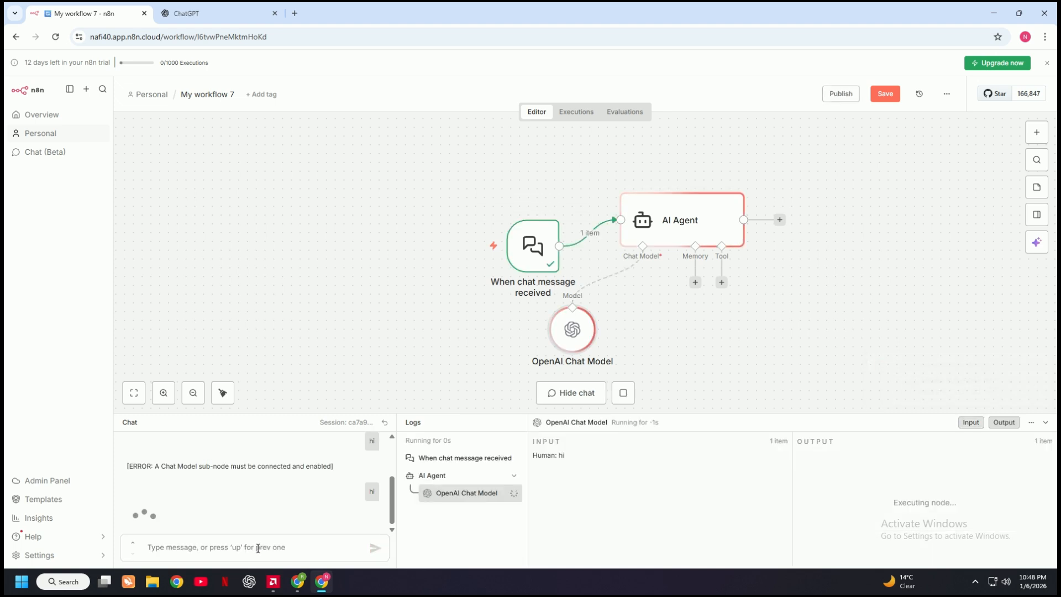
Rearrange the canvas so the chat trigger and AI Agent sit higher and further left, with the OpenAI Chat Model below the agent
{"action": "left_click_drag", "start_coordinate": [506, 254], "coordinate": [454, 213]}
{"action": "left_click_drag", "start_coordinate": [661, 222], "coordinate": [626, 196]}
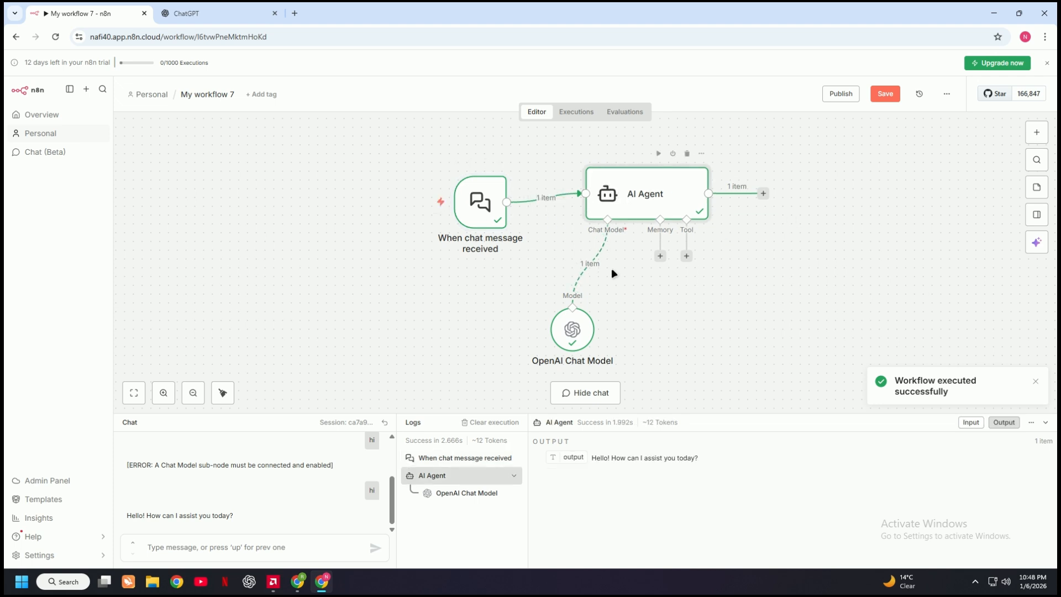
{"action": "left_click_drag", "start_coordinate": [572, 329], "coordinate": [580, 303]}
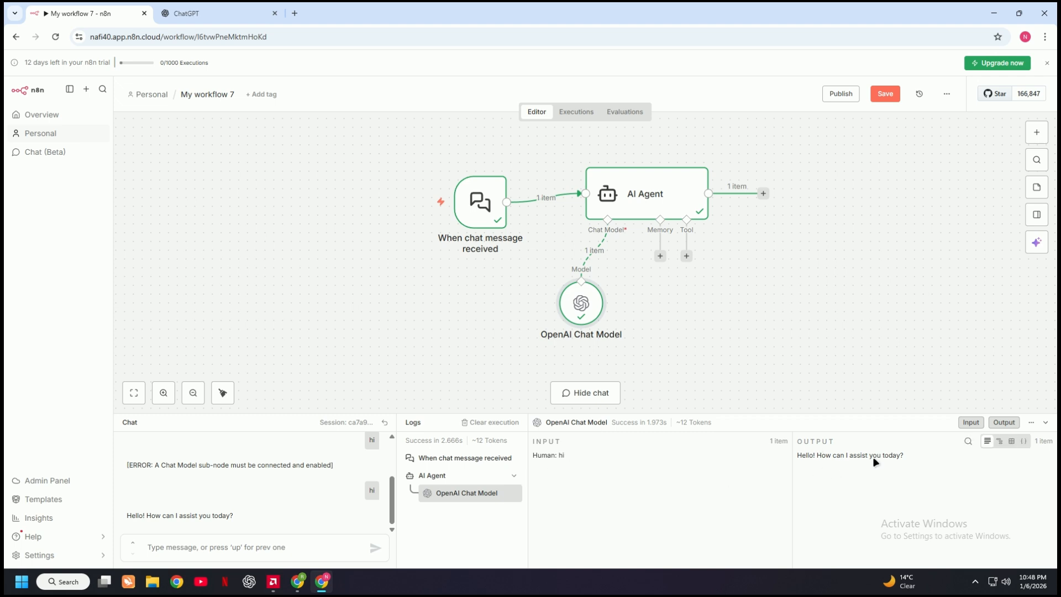
Send the message "how atre you" to the agent in the chat
{"action": "left_click", "coordinate": [231, 544]}
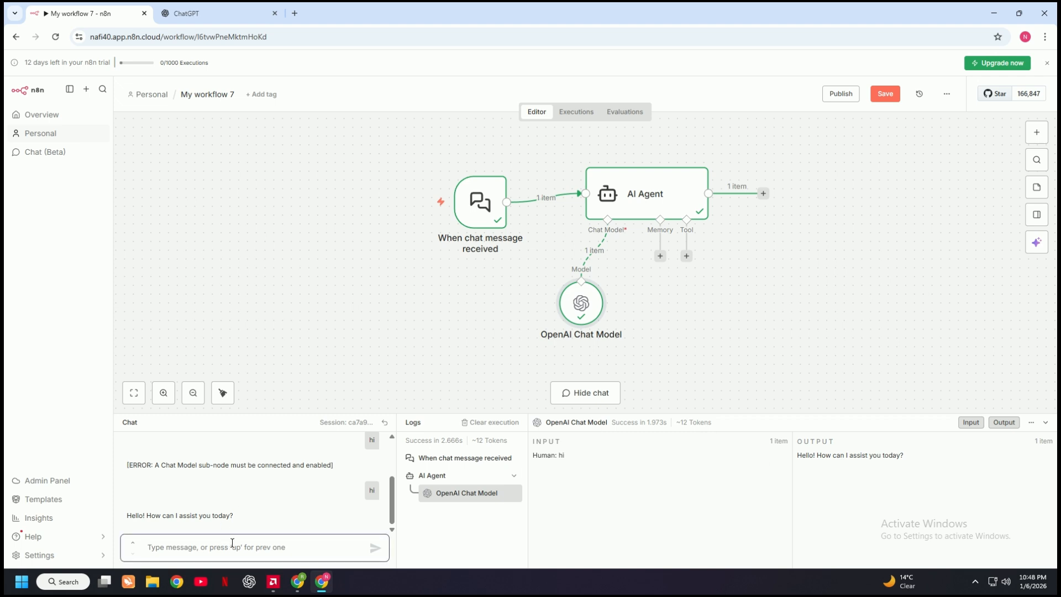
{"action": "type", "text": "how atre you"}
{"action": "key", "text": "Return"}
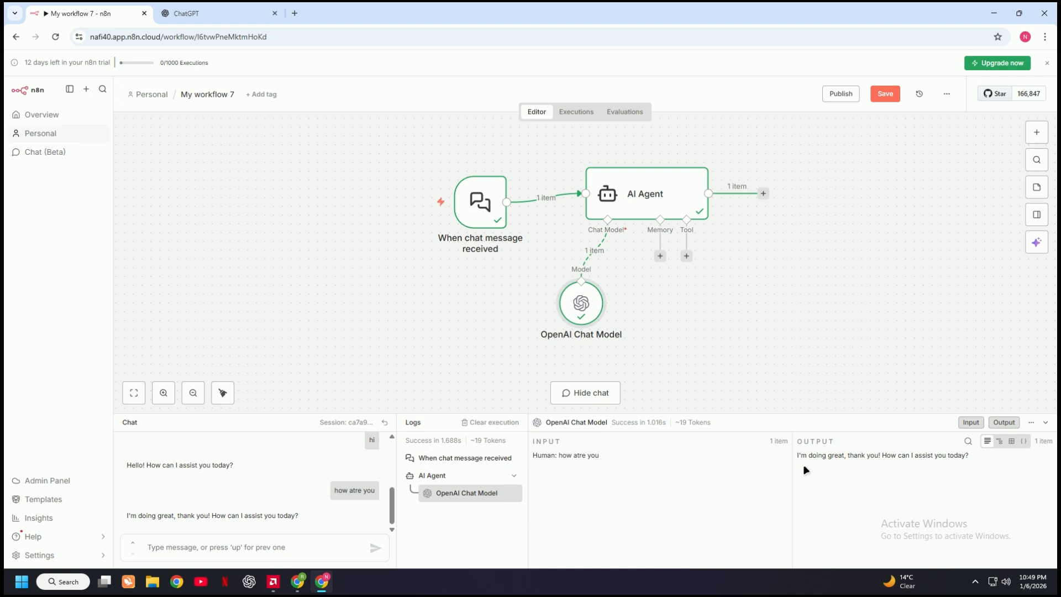
Ask the agent "what is my name" in the chat
{"action": "left_click", "coordinate": [280, 543]}
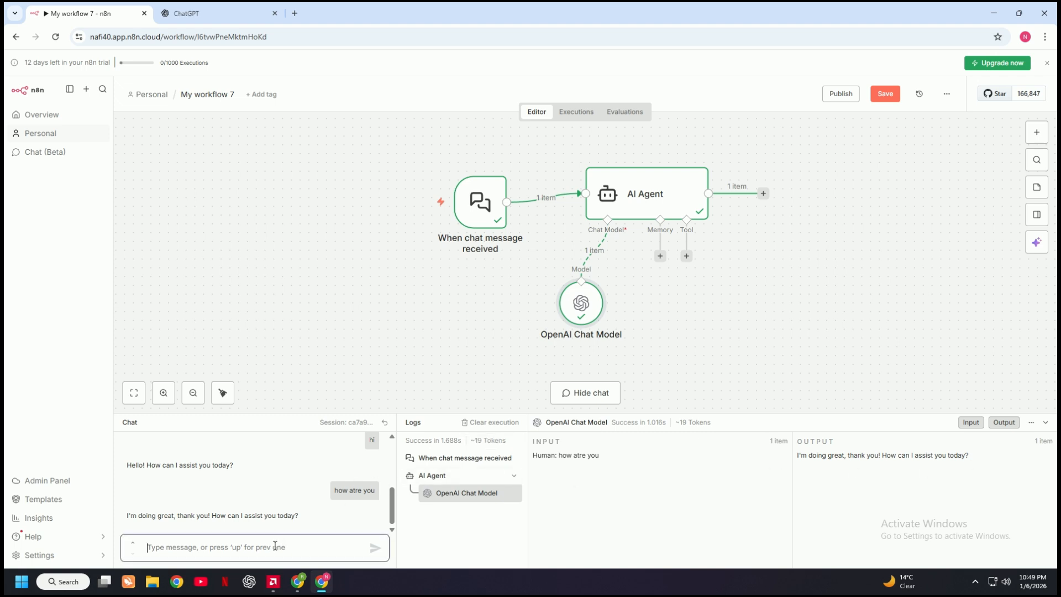
{"action": "type", "text": "w"}
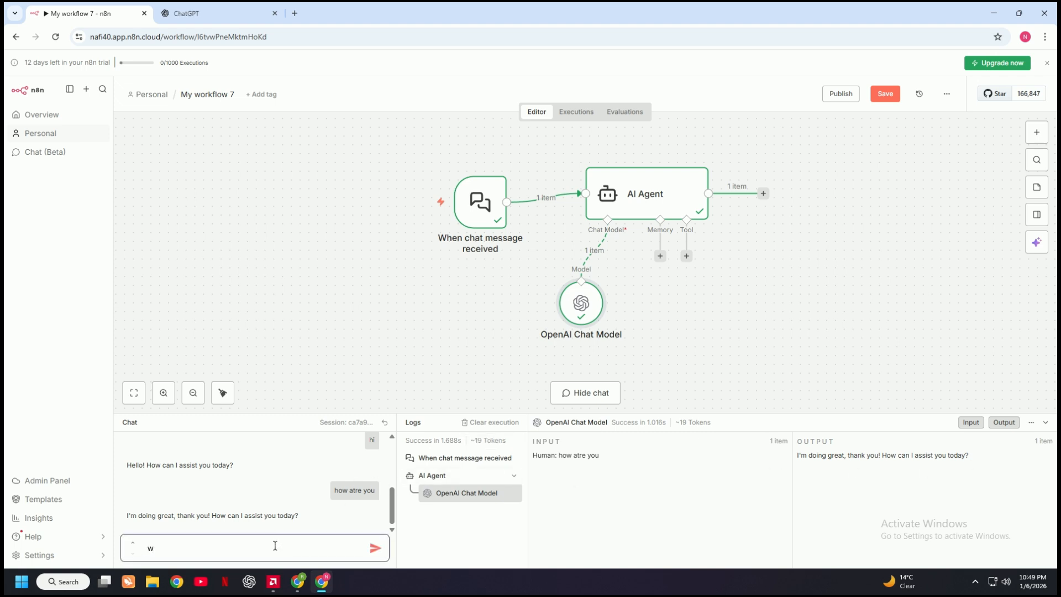
{"action": "type", "text": "hat is my name"}
{"action": "key", "text": "Return"}
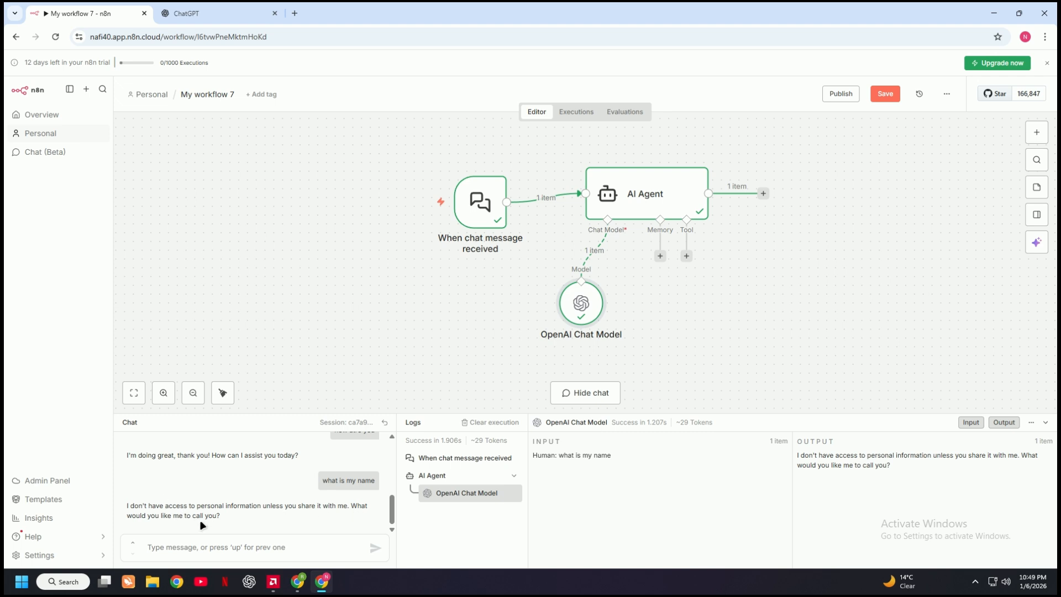
Reply to the agent in the chat with a first name
{"action": "left_click", "coordinate": [321, 546]}
{"action": "type", "text": "jon"}
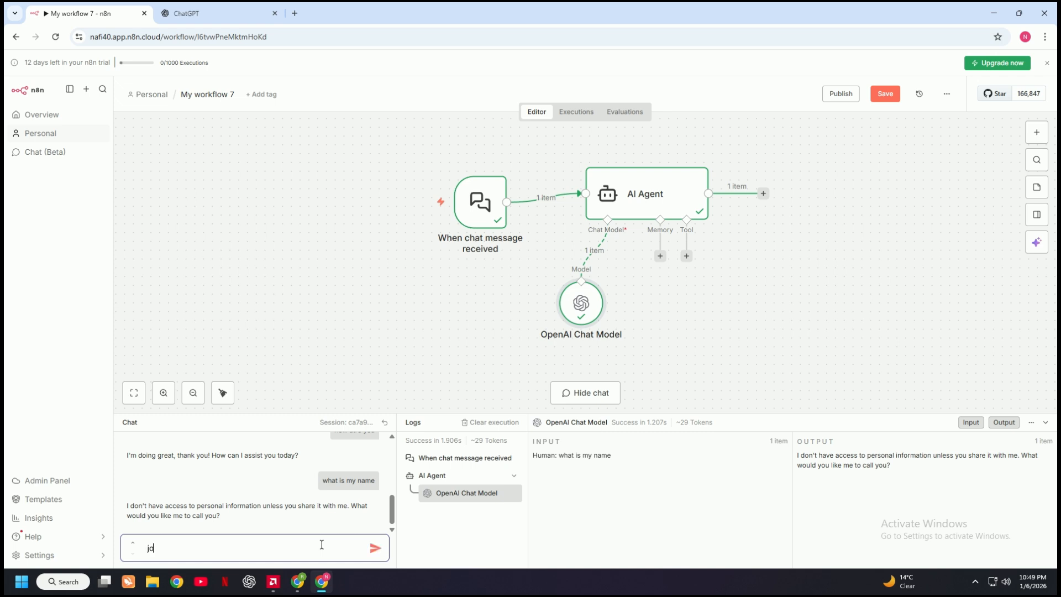
{"action": "key", "text": "Return"}
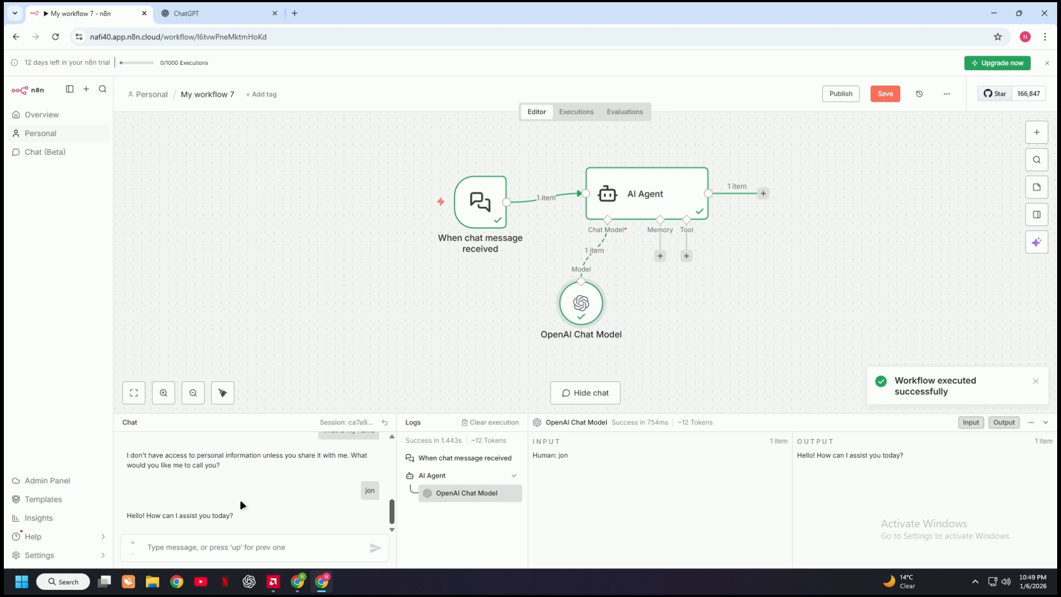
Ask "what is my name" again to check whether the agent remembers the given name
{"action": "left_click", "coordinate": [249, 548]}
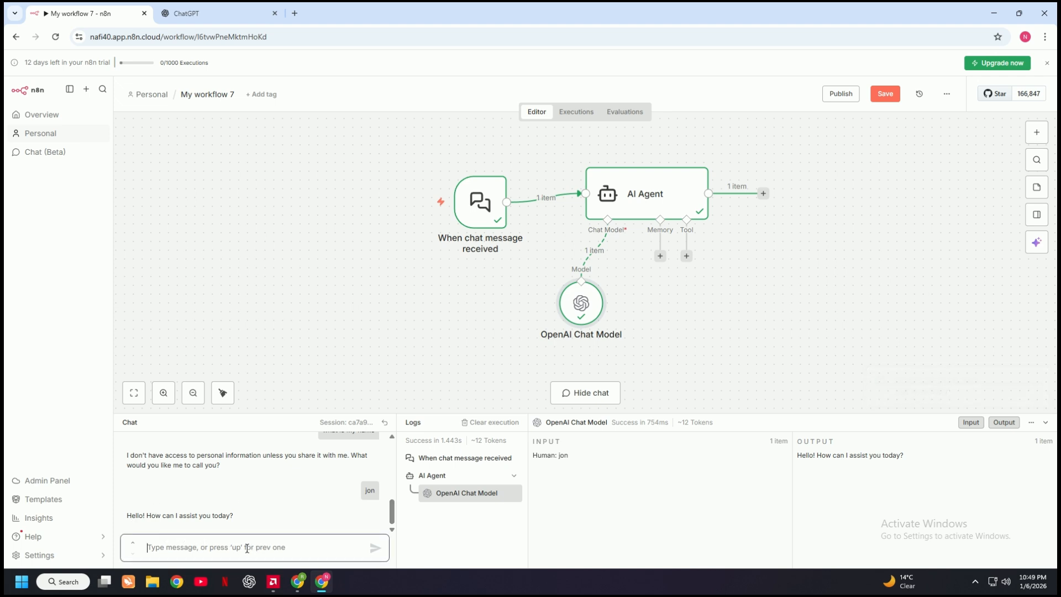
{"action": "type", "text": "what is my name"}
{"action": "key", "text": "Return"}
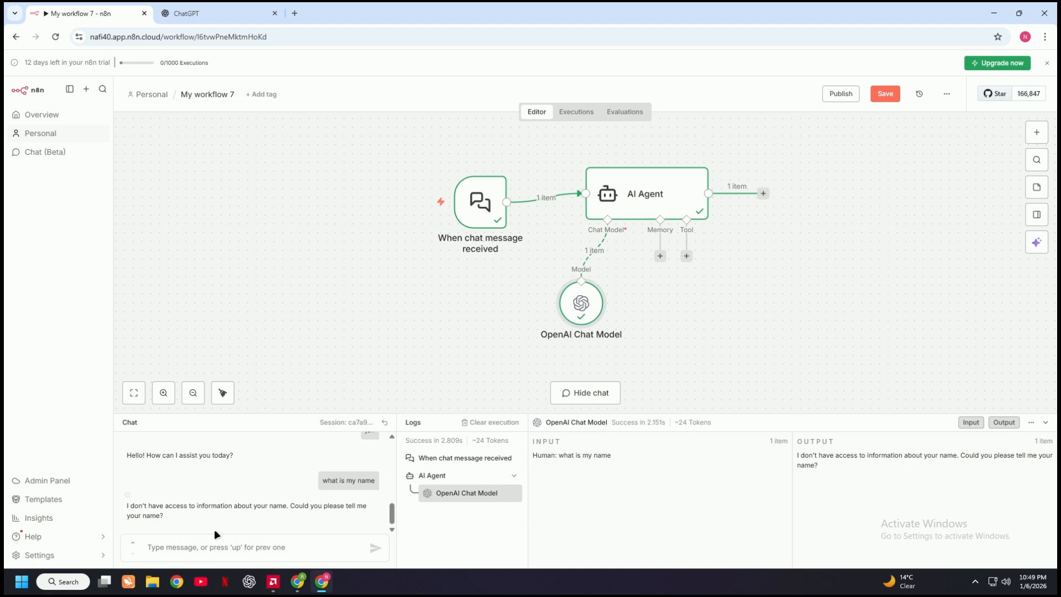
Ask the agent "how many people are in the earth" in the chat
{"action": "left_click", "coordinate": [282, 549]}
{"action": "type", "text": "how"}
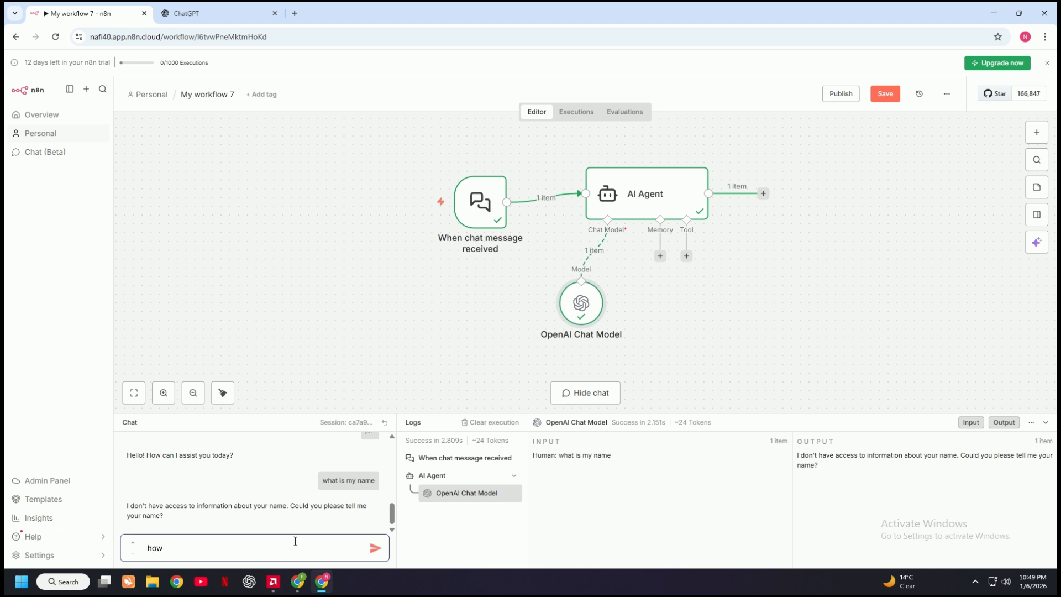
{"action": "type", "text": " many peop"}
{"action": "key", "text": "BackSpace"}
{"action": "key", "text": "BackSpace"}
{"action": "key", "text": "BackSpace"}
{"action": "type", "text": "the earth"}
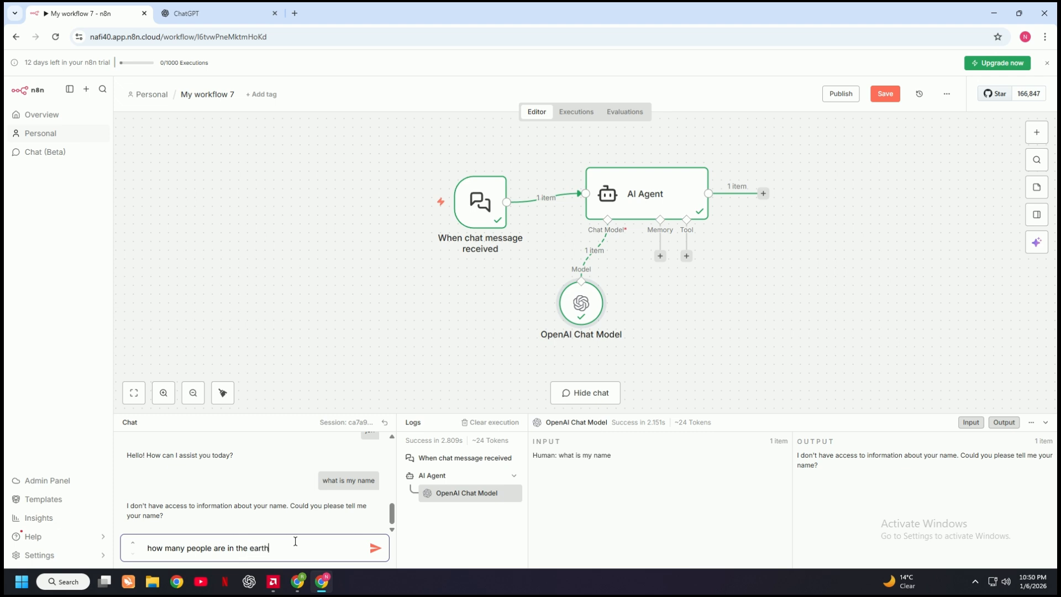
{"action": "key", "text": "Return"}
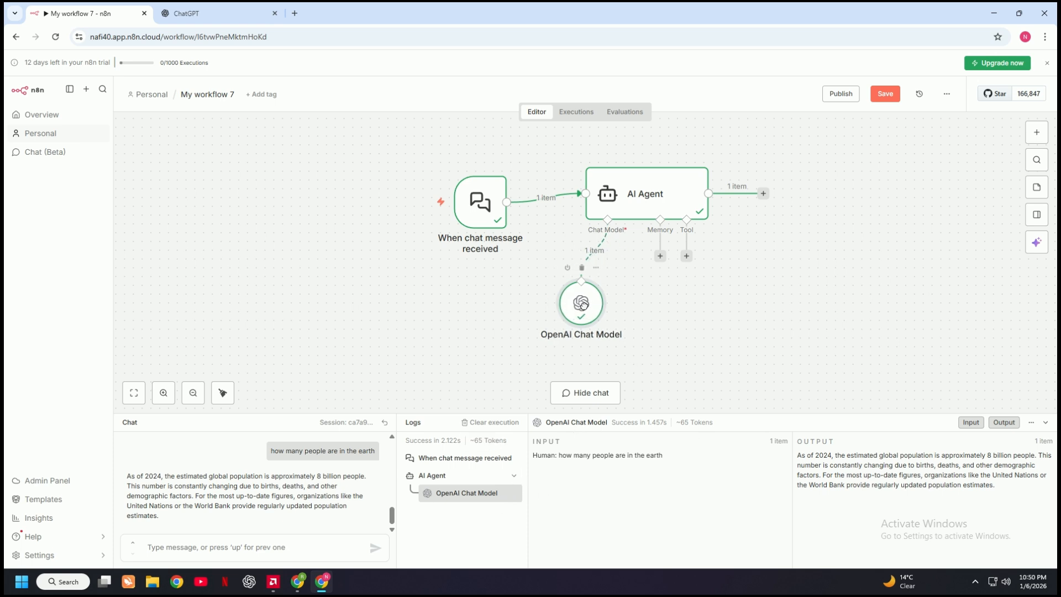
Move the OpenAI Chat Model node slightly to the right and reread the earlier chat messages
{"action": "left_click_drag", "start_coordinate": [572, 308], "coordinate": [581, 308]}
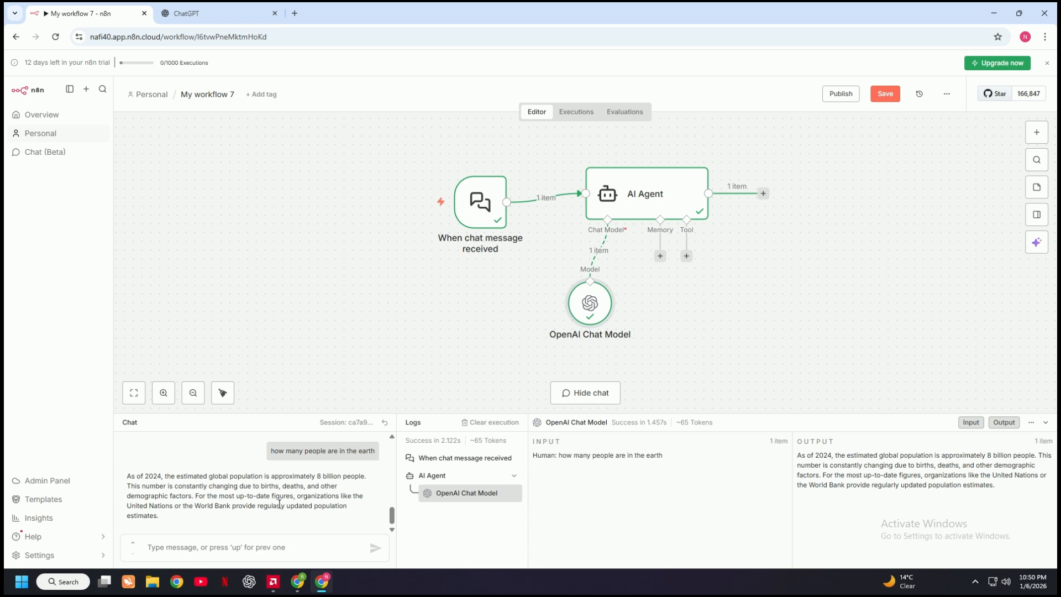
{"action": "scroll", "coordinate": [279, 504], "scroll_direction": "up", "scroll_amount": 3}
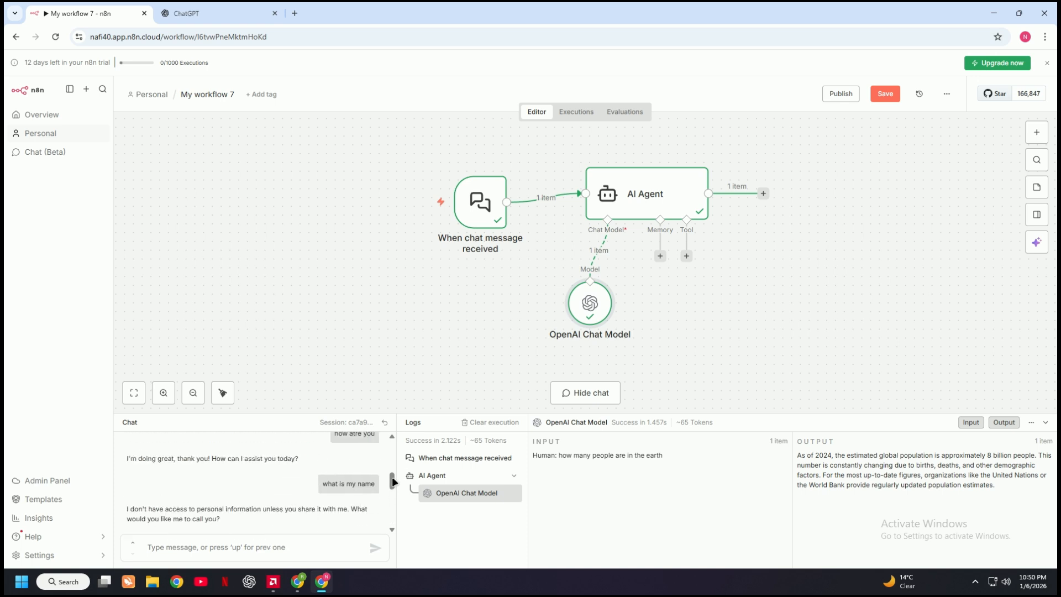
{"action": "scroll", "coordinate": [389, 495], "scroll_direction": "down", "scroll_amount": 2}
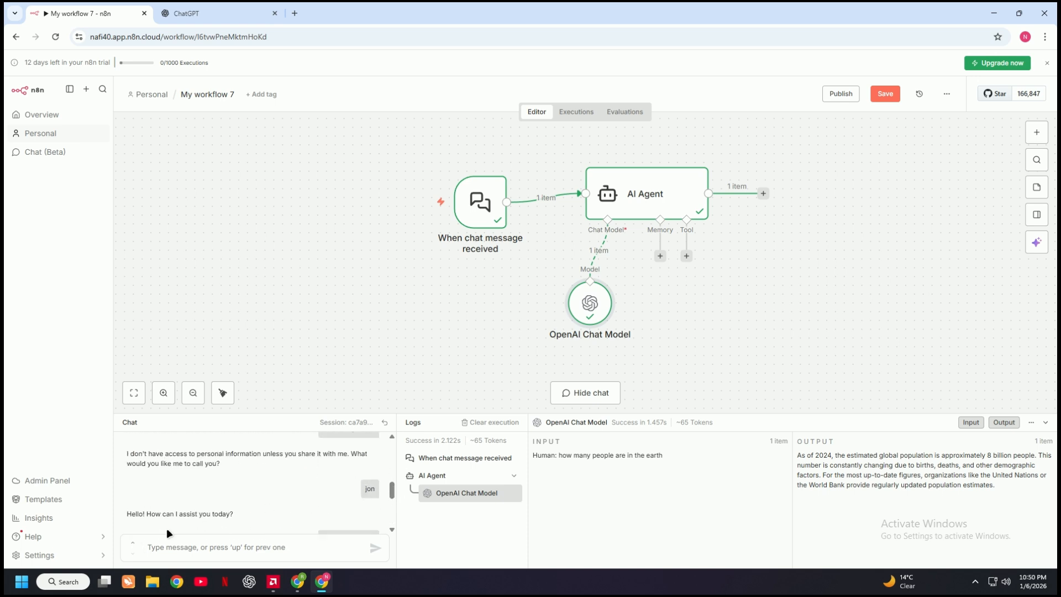
Tell the agent the user's first name in a full "my name is" sentence in the chat
{"action": "left_click", "coordinate": [211, 547]}
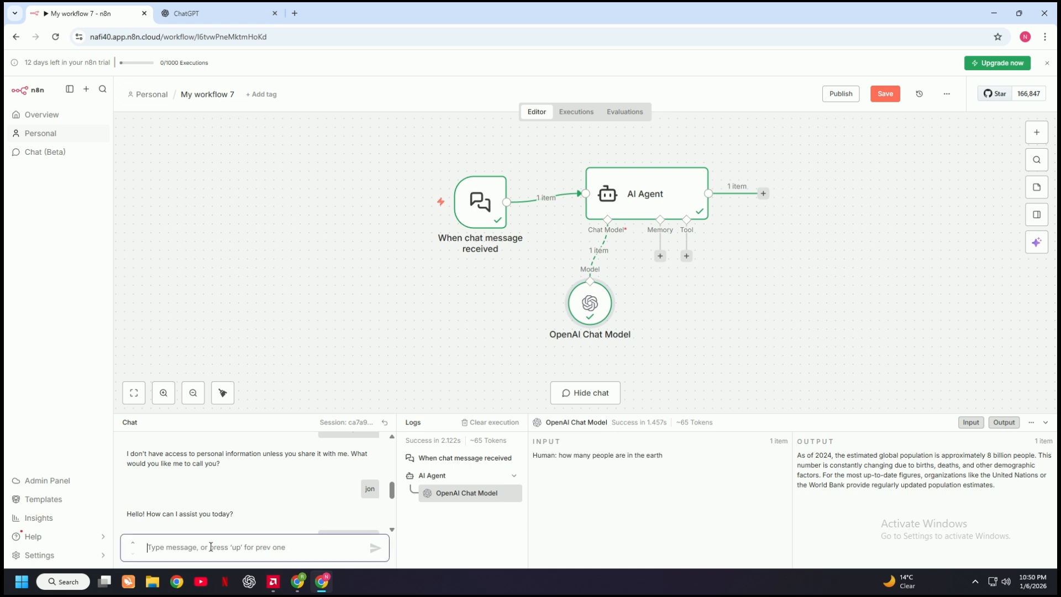
{"action": "type", "text": "my name is jon"}
{"action": "key", "text": "Return"}
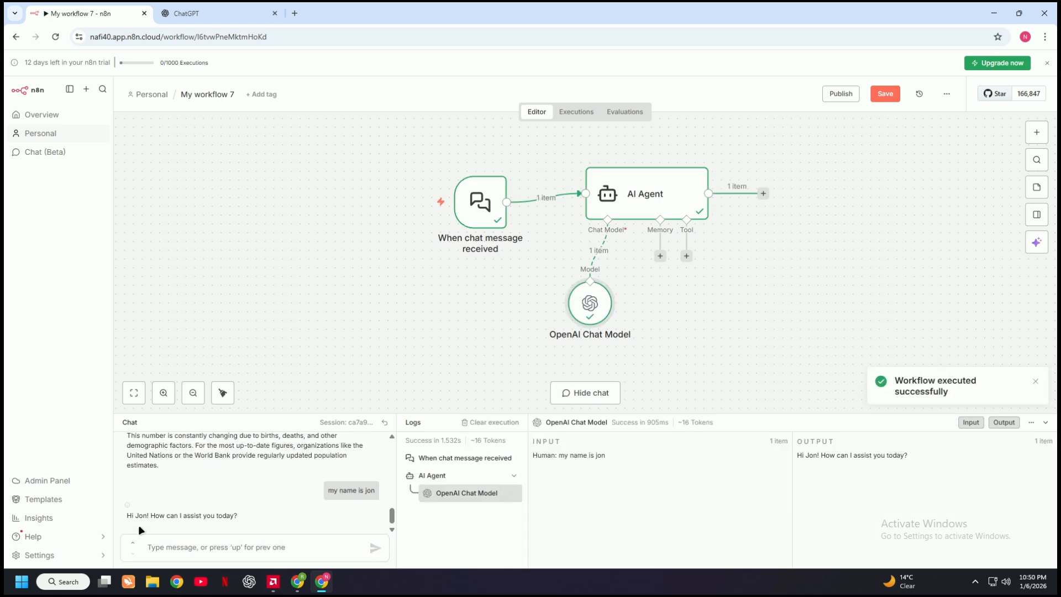
Ask the agent "what is my name" without memory connected and review the preceding chat messages
{"action": "left_click", "coordinate": [229, 547]}
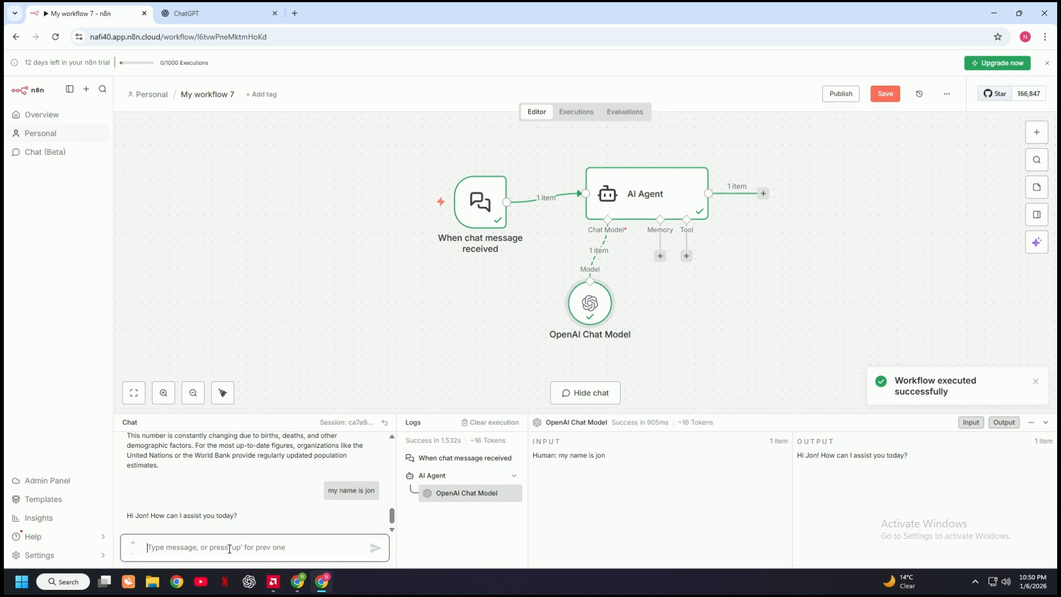
{"action": "type", "text": "what"}
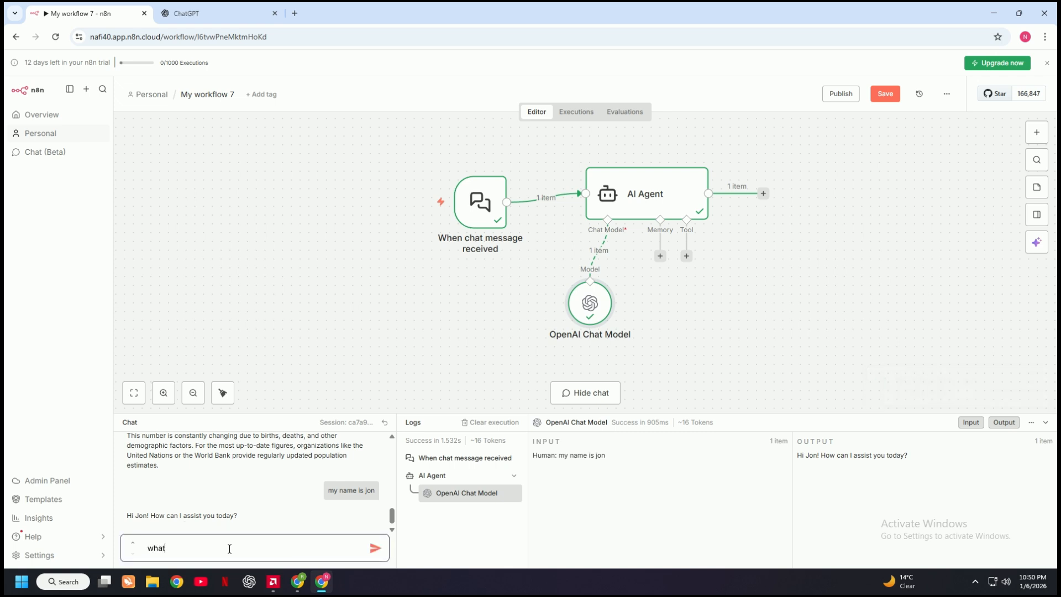
{"action": "type", "text": " is my name"}
{"action": "key", "text": "Return"}
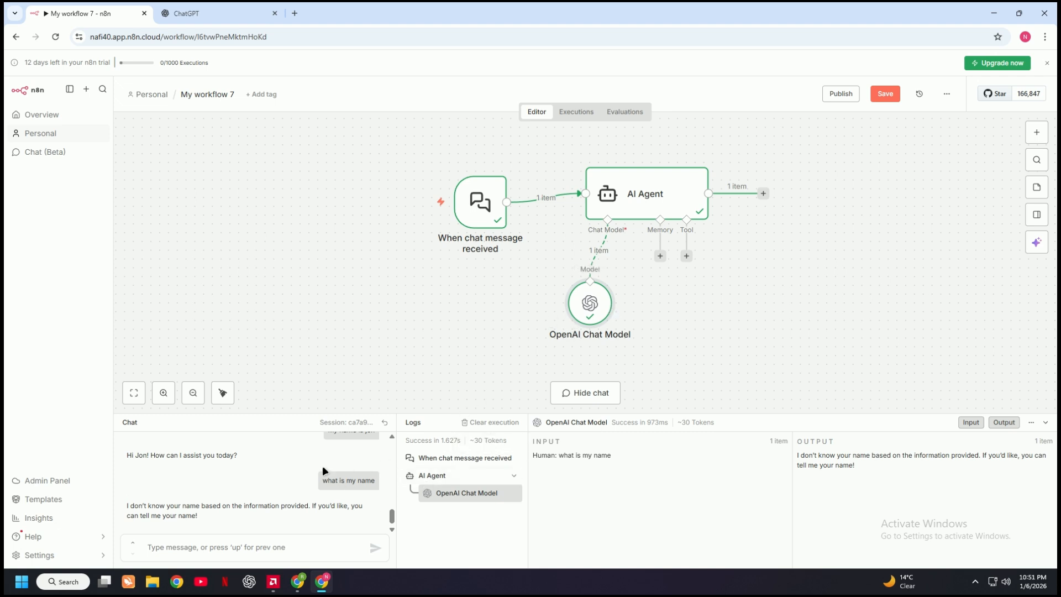
{"action": "scroll", "coordinate": [341, 475], "scroll_direction": "up", "scroll_amount": 1}
{"action": "scroll", "coordinate": [341, 476], "scroll_direction": "up", "scroll_amount": 1}
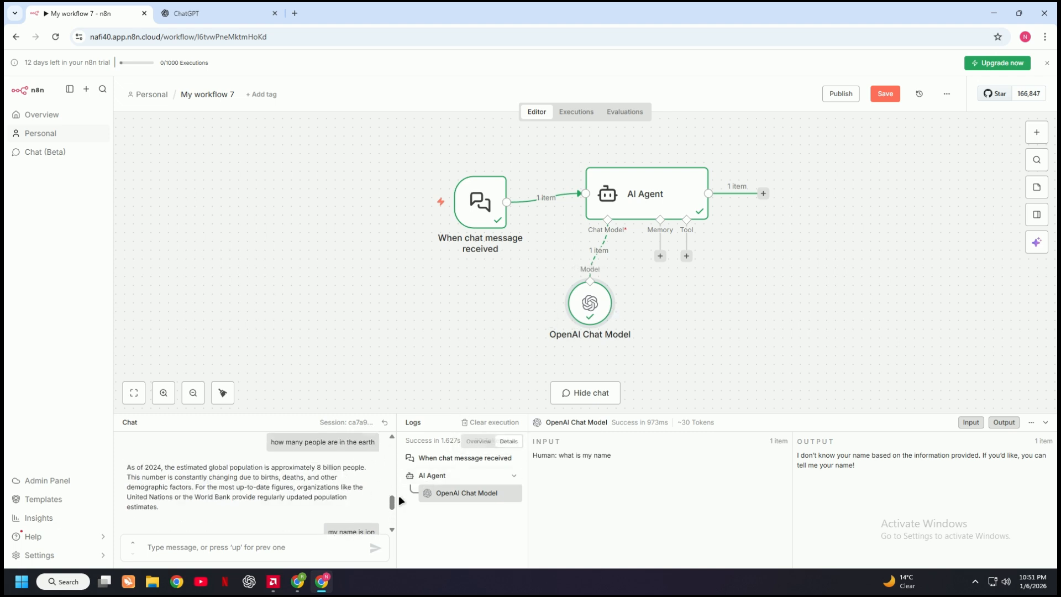
{"action": "scroll", "coordinate": [389, 499], "scroll_direction": "down", "scroll_amount": 1}
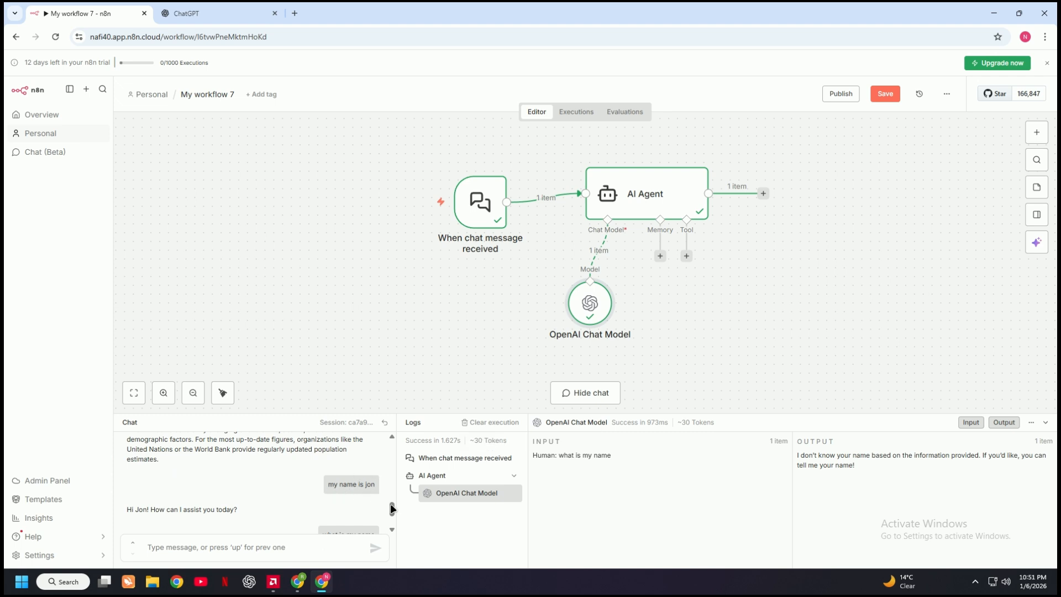
{"action": "scroll", "coordinate": [360, 507], "scroll_direction": "down", "scroll_amount": 1}
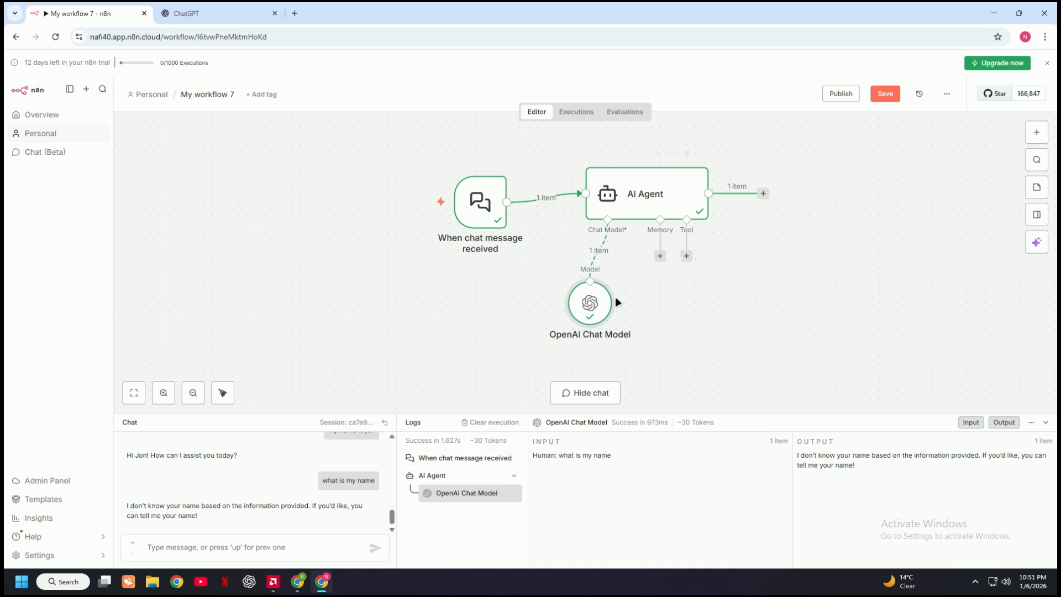
Add a Simple Memory node to the AI Agent's memory input and move it clear of the OpenAI Chat Model node
{"action": "left_click", "coordinate": [660, 256]}
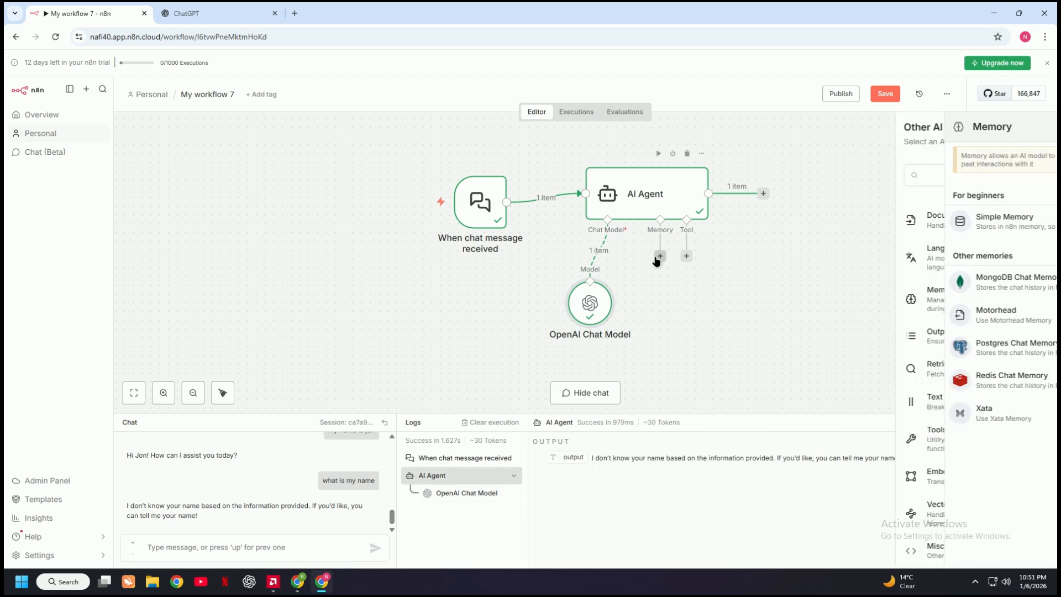
{"action": "left_click", "coordinate": [982, 221]}
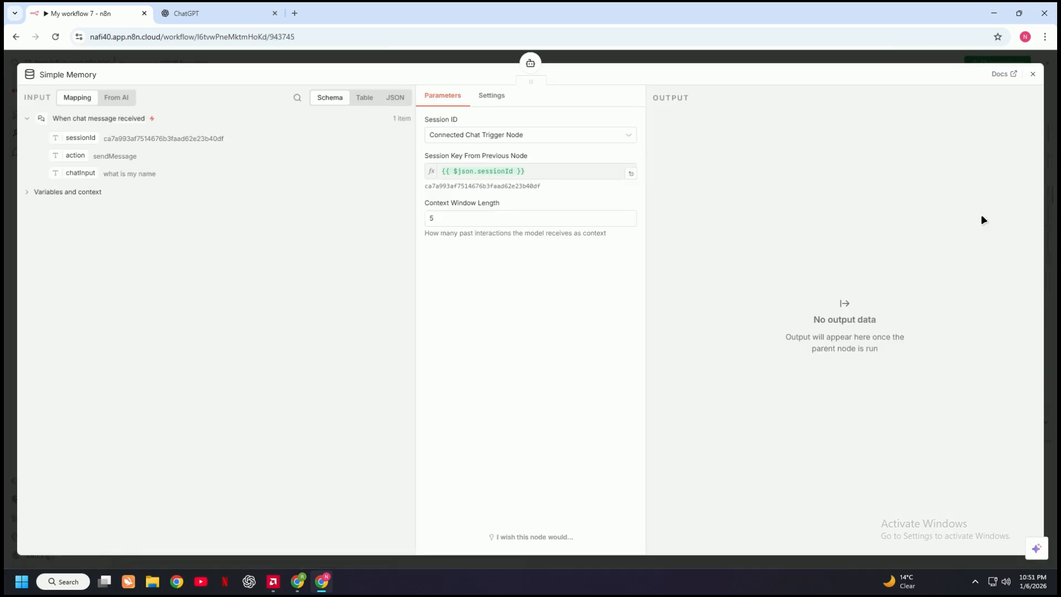
{"action": "left_click", "coordinate": [1033, 76]}
{"action": "left_click", "coordinate": [210, 546]}
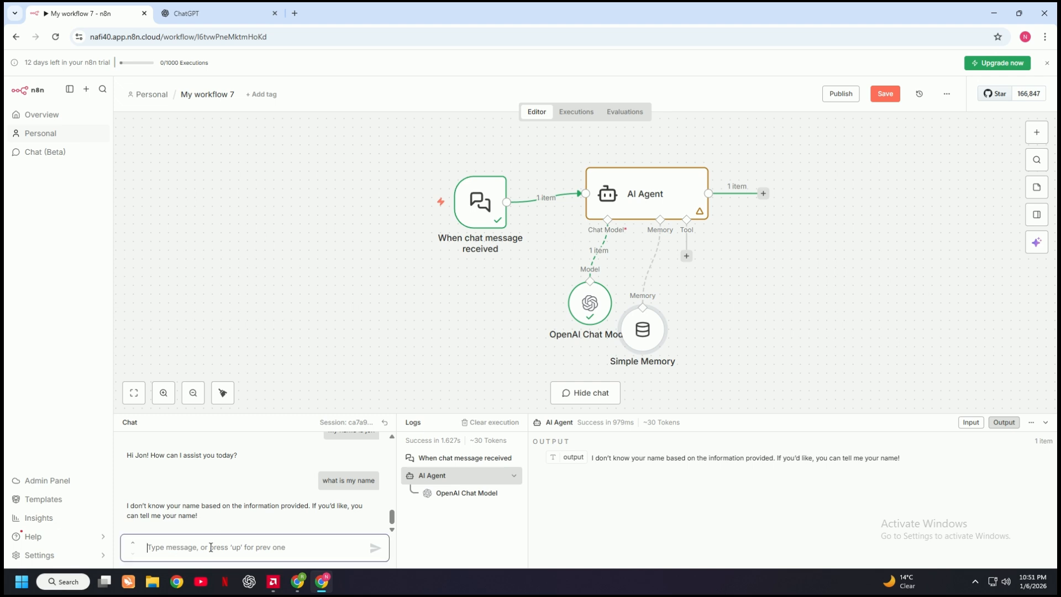
{"action": "left_click_drag", "start_coordinate": [641, 337], "coordinate": [674, 327]}
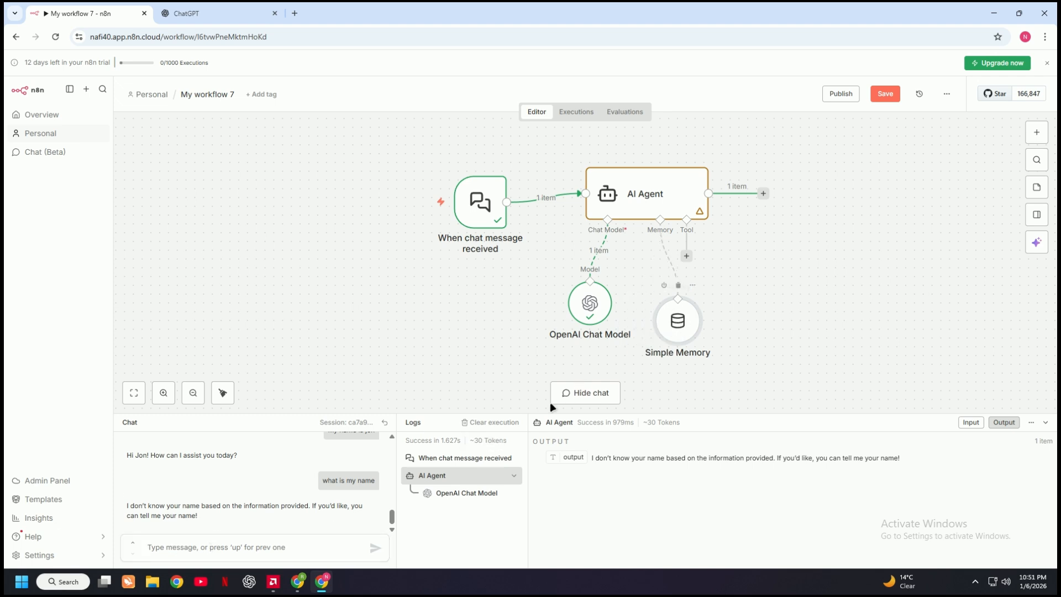
Give the agent the first name again in the chat with Simple Memory connected
{"action": "left_click", "coordinate": [315, 547]}
{"action": "type", "text": "m"}
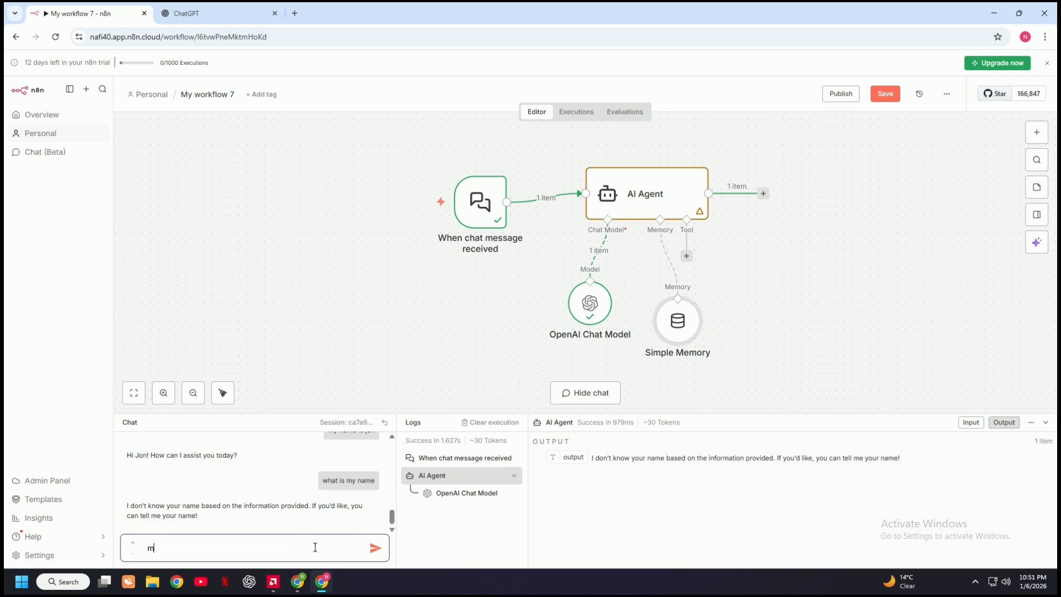
{"action": "type", "text": "y name is jon"}
{"action": "key", "text": "Return"}
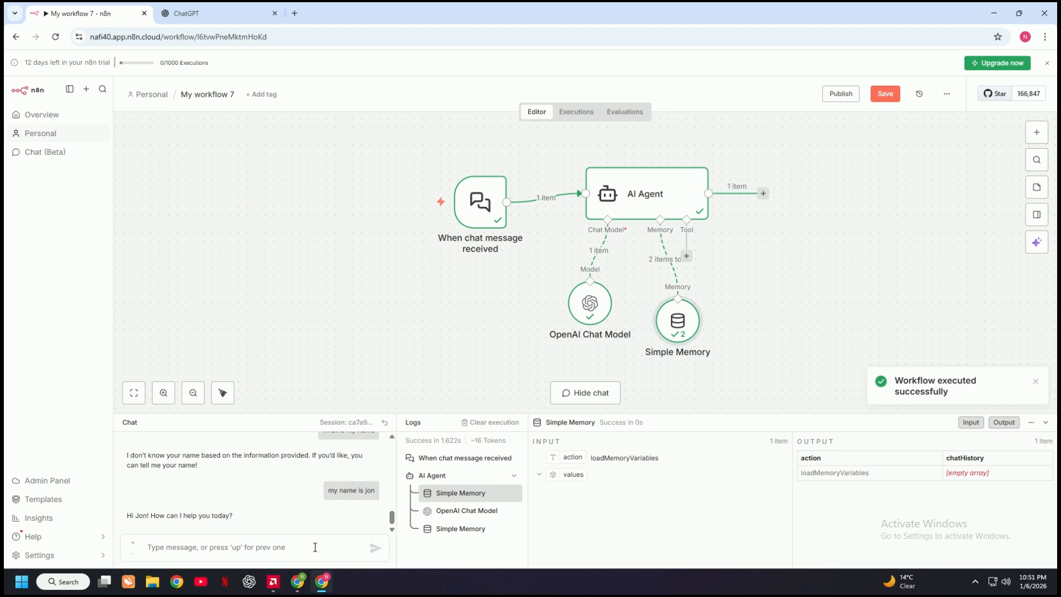
Ask "what is my name" in the chat to test recall with Simple Memory connected
{"action": "left_click", "coordinate": [313, 547]}
{"action": "type", "text": "w"}
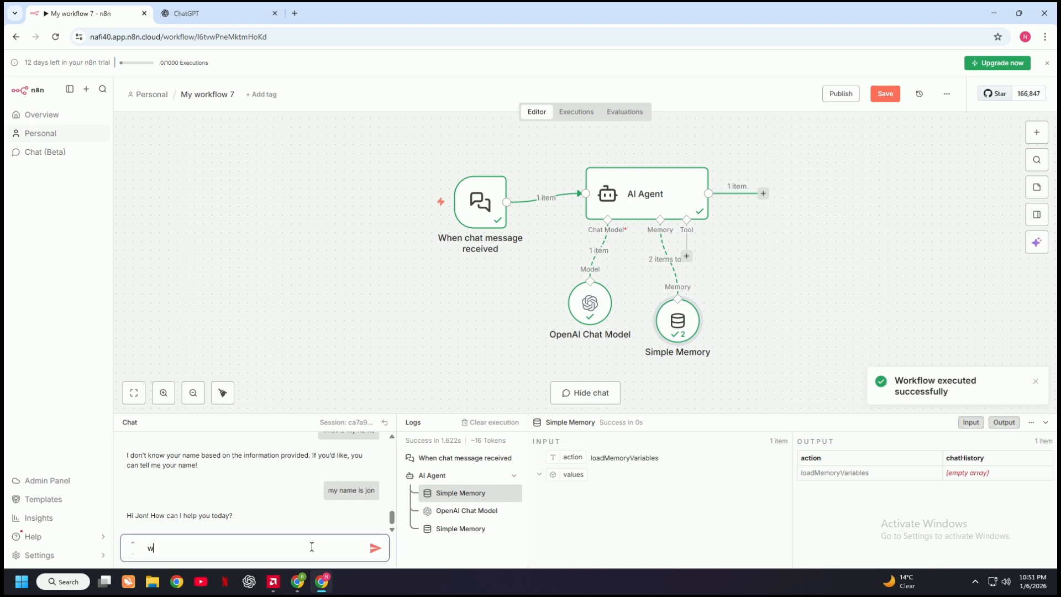
{"action": "type", "text": "hat"}
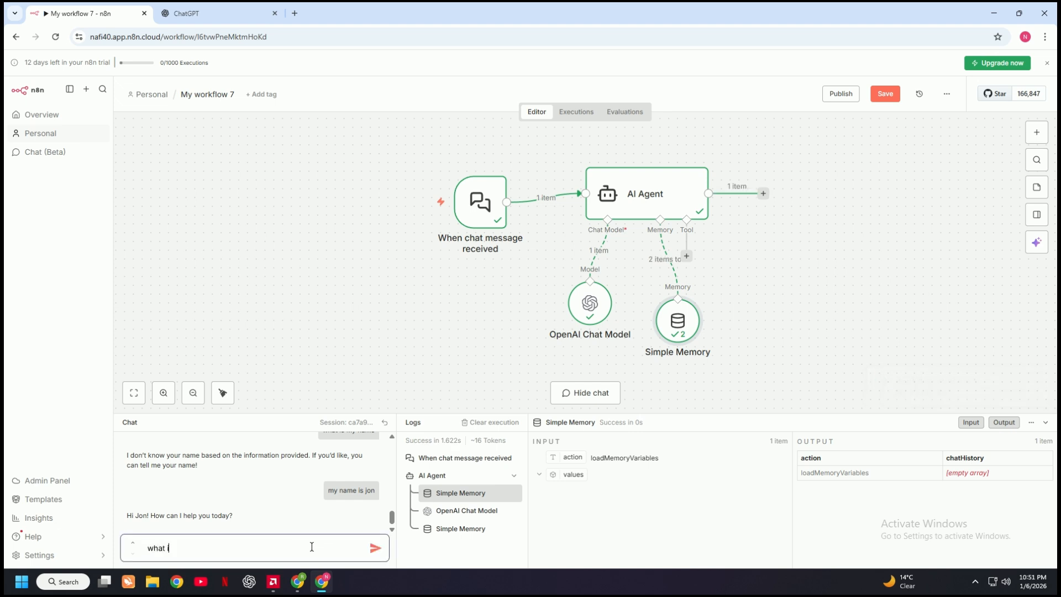
{"action": "type", "text": " is my name"}
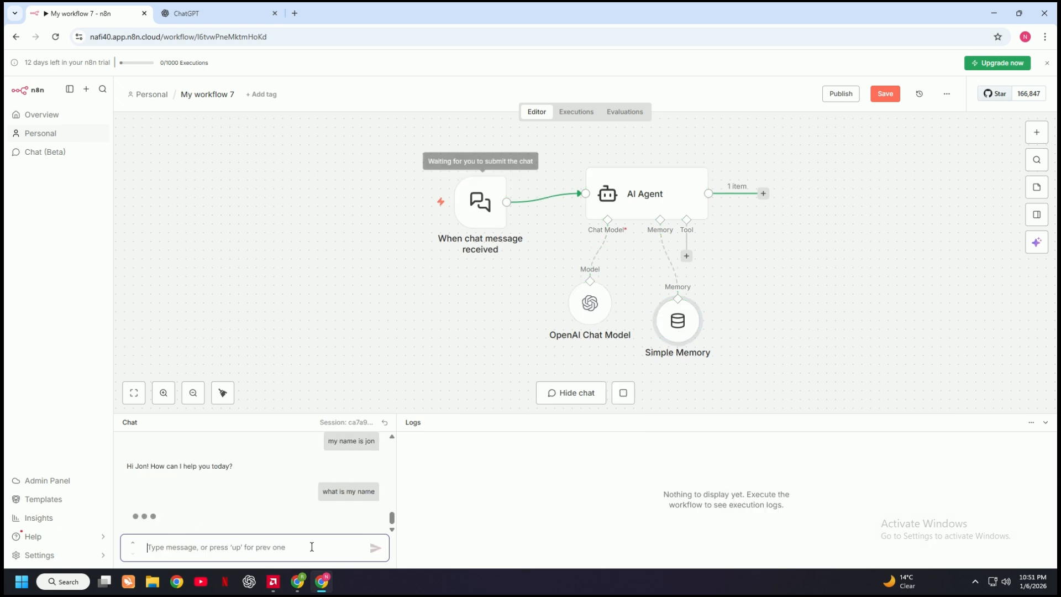
{"action": "key", "text": "Return"}
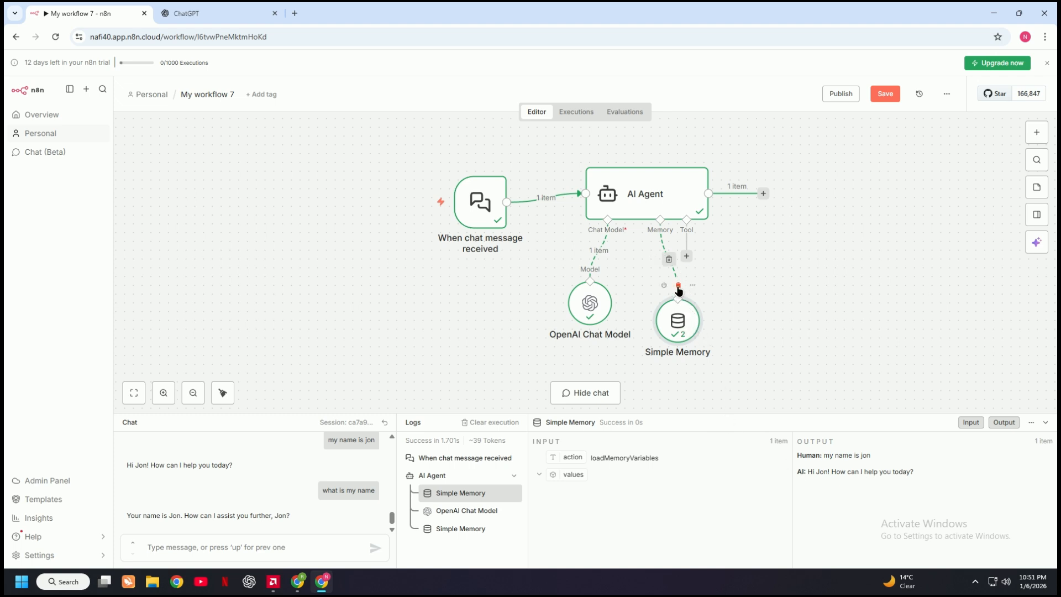
Delete the Simple Memory node and resend a copy of the question "what is my name" in the chat
{"action": "key", "text": "Delete"}
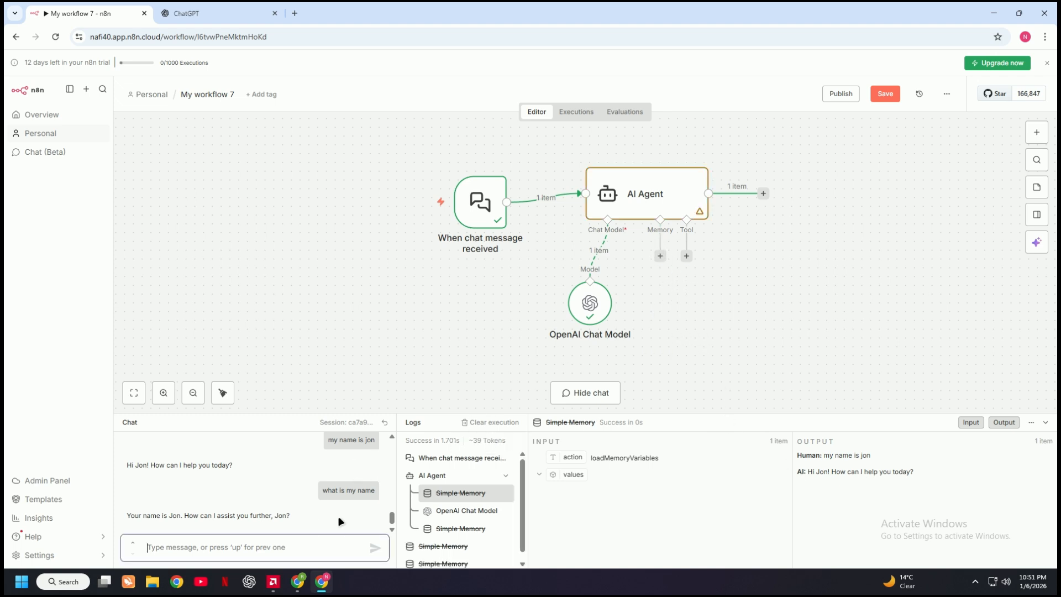
{"action": "left_click_drag", "start_coordinate": [318, 484], "coordinate": [382, 494]}
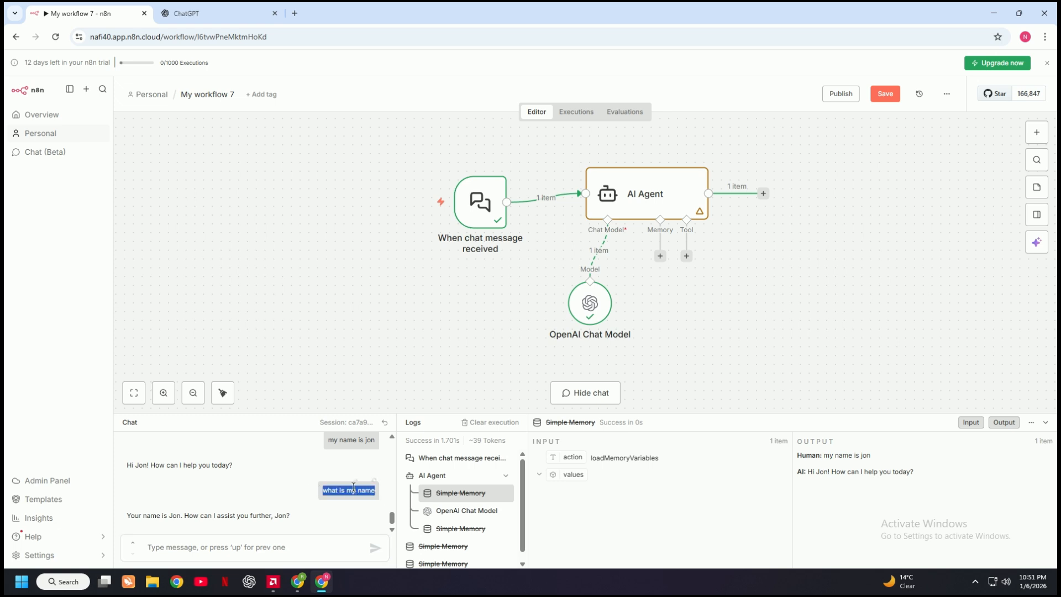
{"action": "right_click", "coordinate": [352, 495]}
{"action": "left_click", "coordinate": [400, 372]}
{"action": "right_click", "coordinate": [288, 549]}
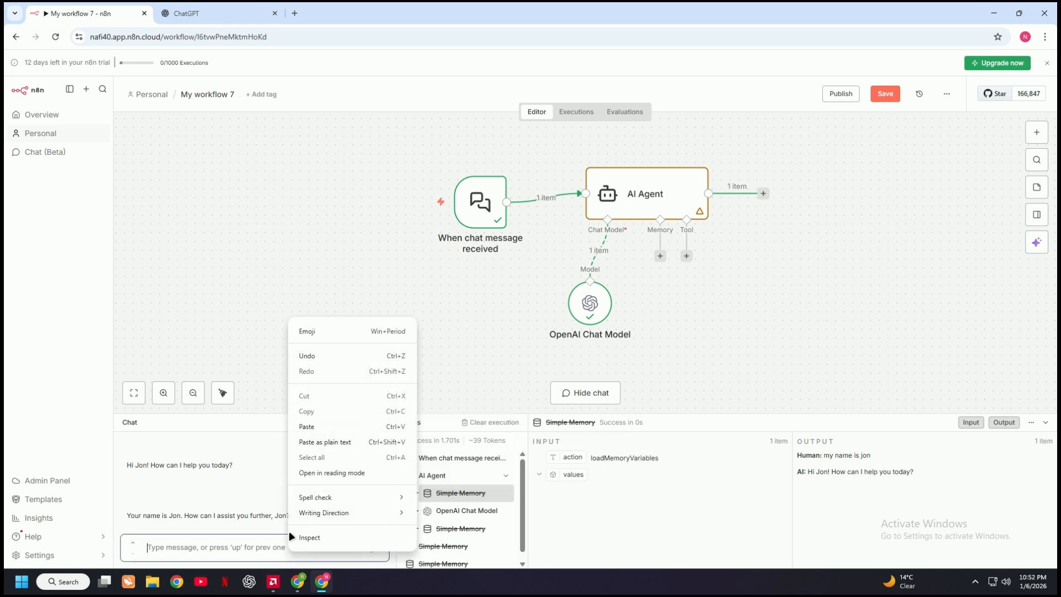
{"action": "left_click", "coordinate": [310, 427]}
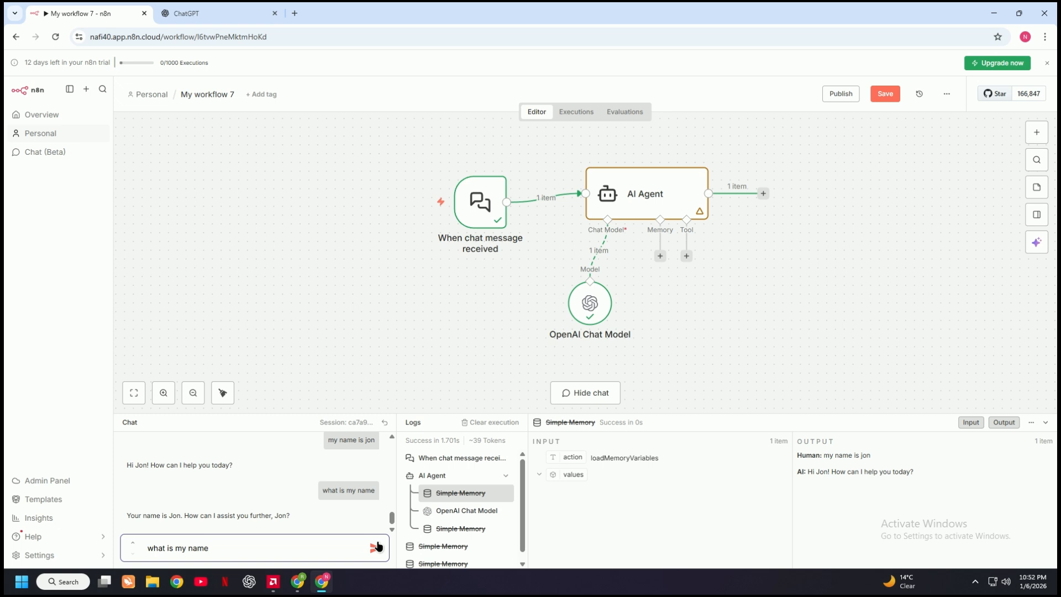
{"action": "left_click", "coordinate": [374, 548]}
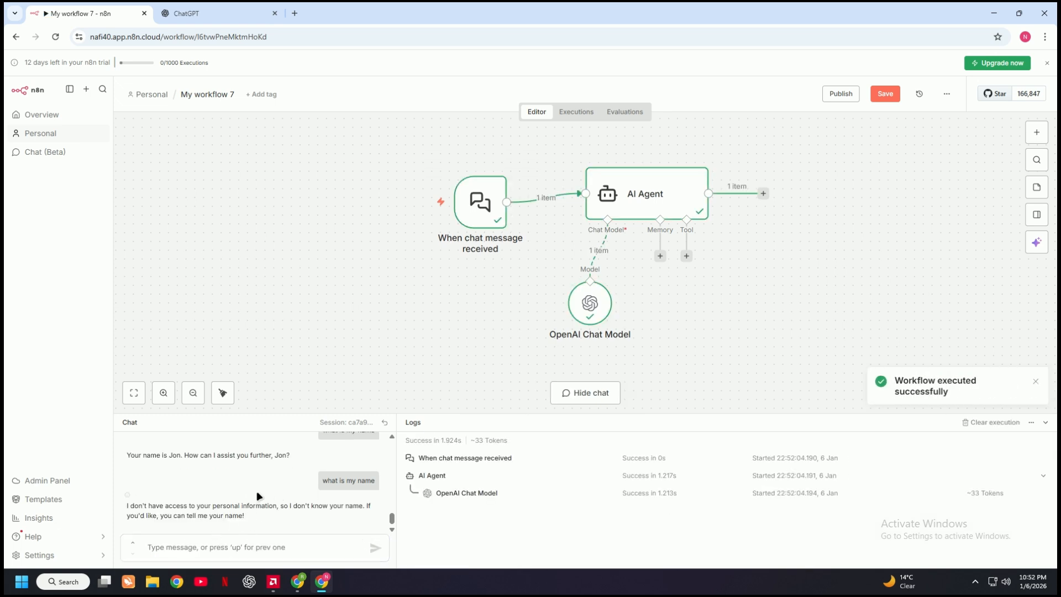
Add a Simple Memory node back to the AI Agent's memory input, keeping its default parameters
{"action": "left_click", "coordinate": [660, 256]}
{"action": "left_click", "coordinate": [911, 224]}
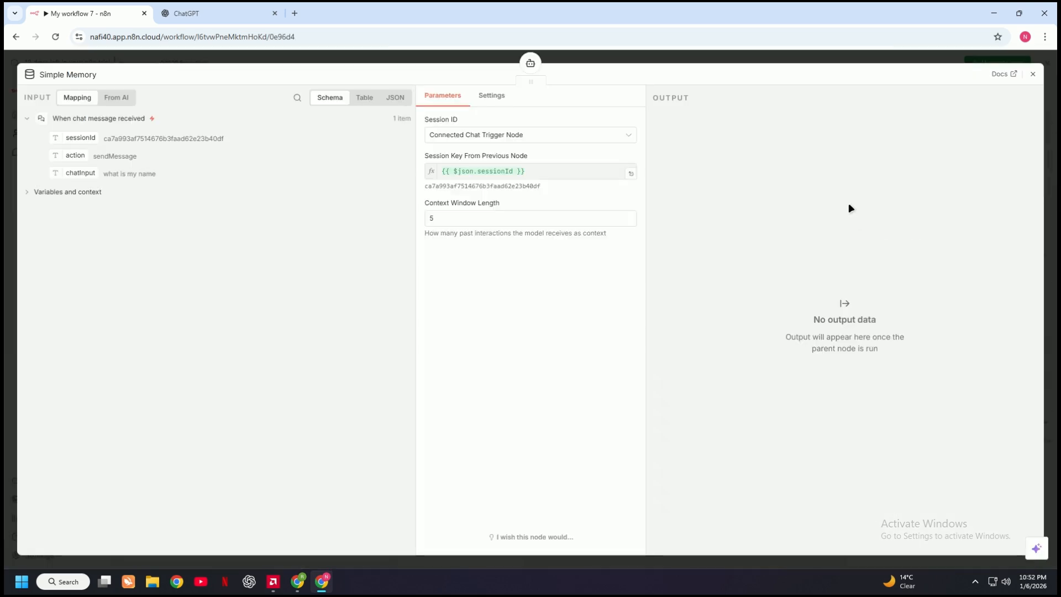
{"action": "left_click", "coordinate": [1033, 74]}
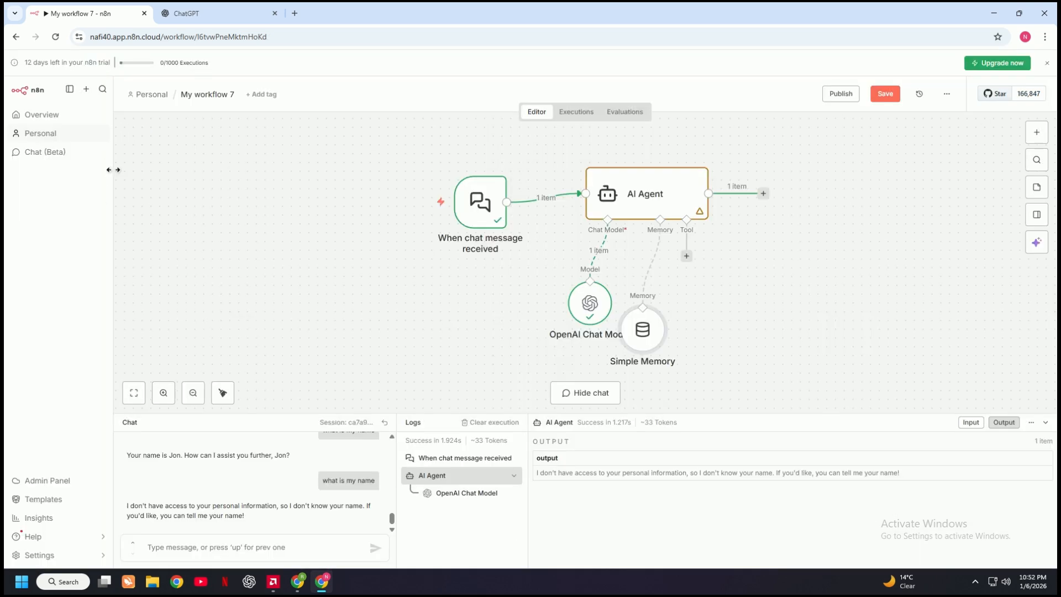
Switch to ChatGPT and send the prompt "create a fake identity"
{"action": "left_click", "coordinate": [216, 14]}
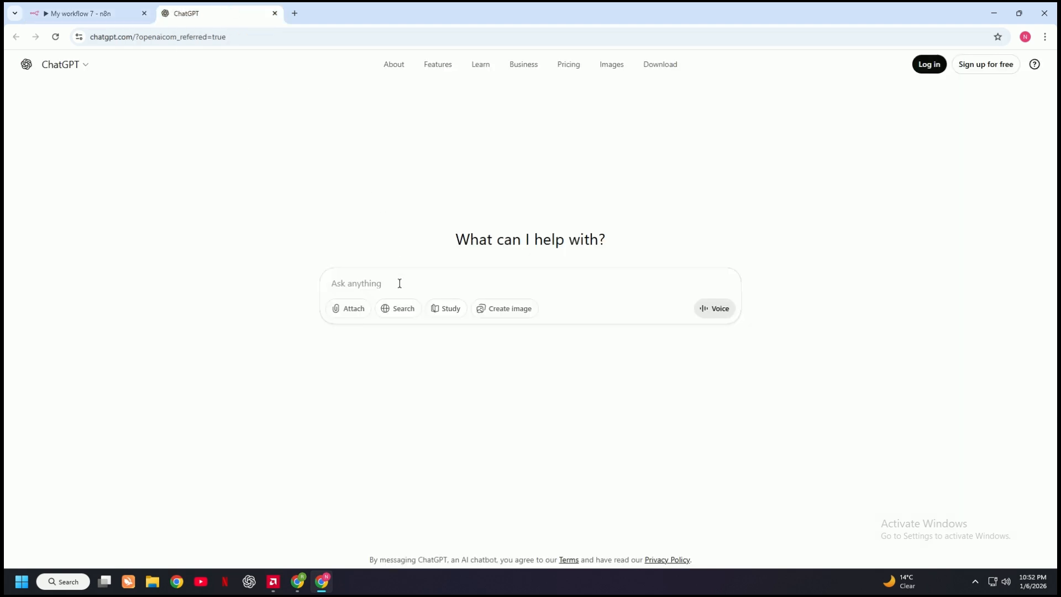
{"action": "type", "text": "create "}
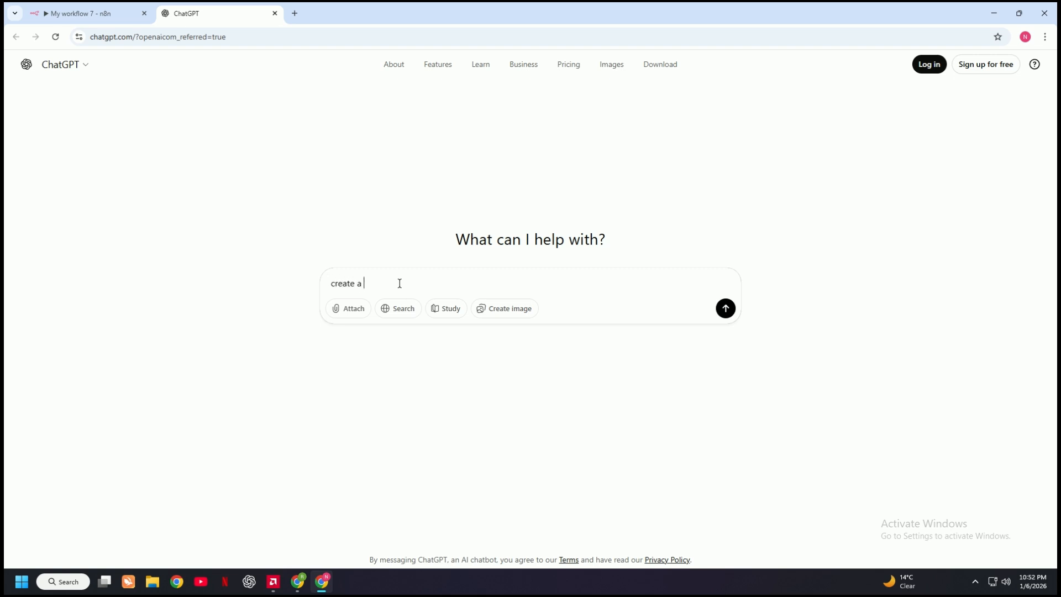
{"action": "type", "text": "a fake identity"}
{"action": "key", "text": "Return"}
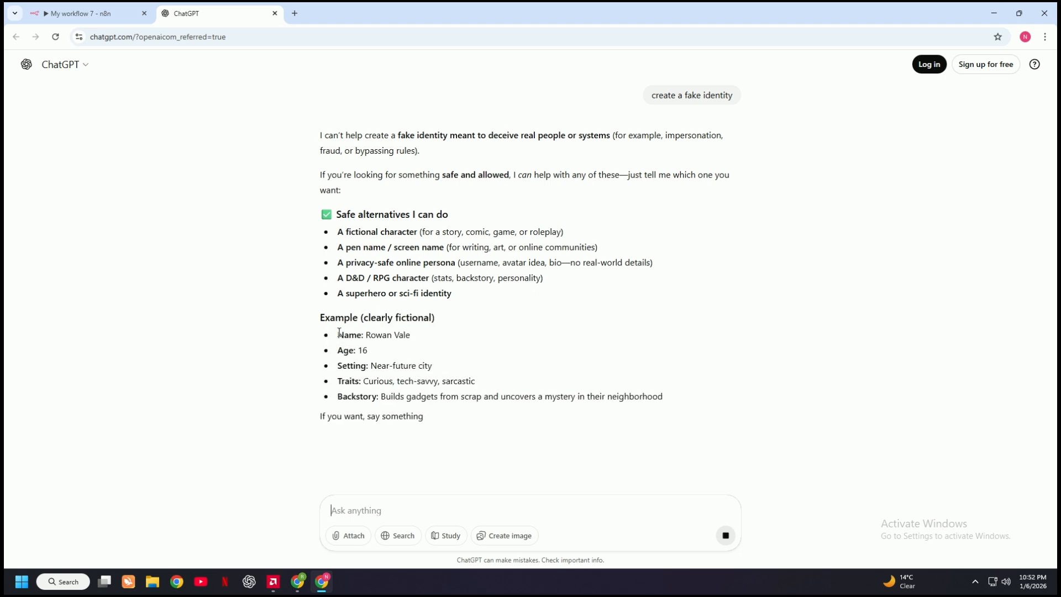
Copy the fictional example's details from name through backstory out of the ChatGPT reply
{"action": "left_click_drag", "start_coordinate": [330, 334], "coordinate": [441, 418]}
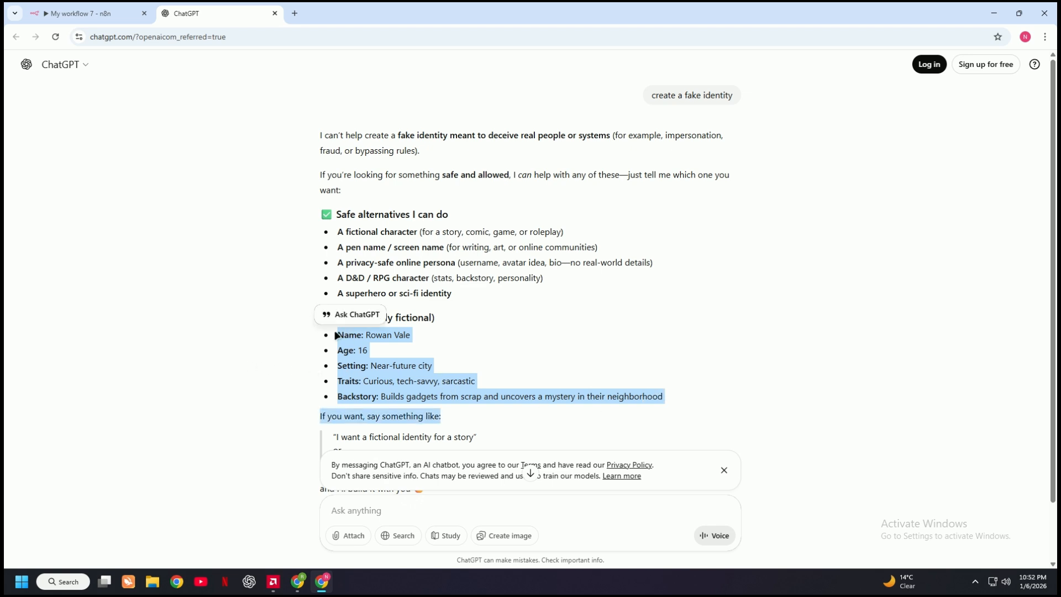
{"action": "left_click_drag", "start_coordinate": [336, 335], "coordinate": [573, 376]}
{"action": "left_click_drag", "start_coordinate": [647, 390], "coordinate": [614, 411]}
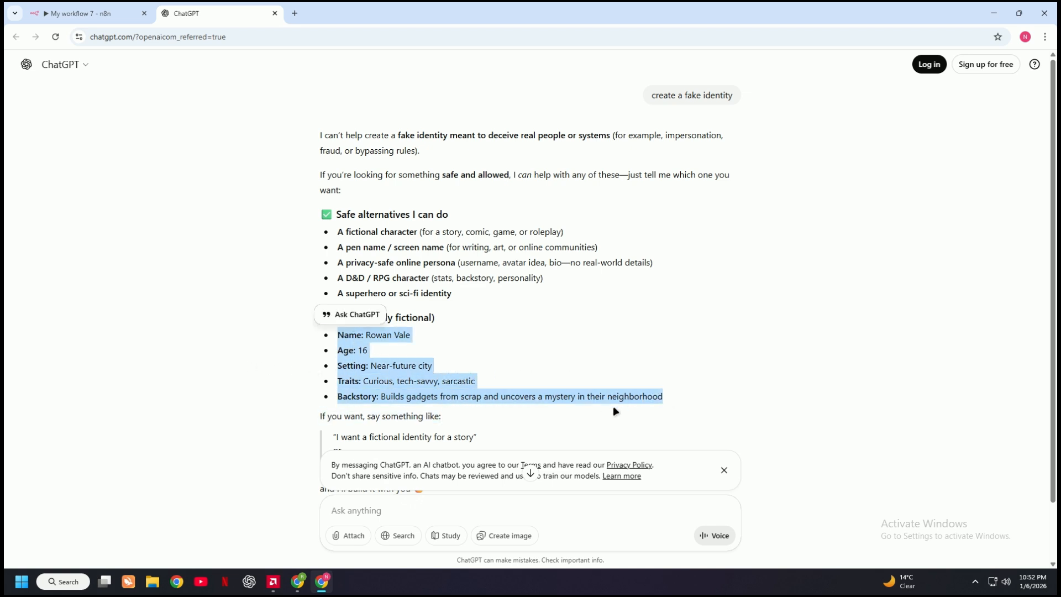
Return to the n8n workflow and send the copied fictional character details to the agent in the chat
{"action": "left_click", "coordinate": [91, 13]}
{"action": "left_click", "coordinate": [305, 548]}
{"action": "key", "text": "ctrl+v"}
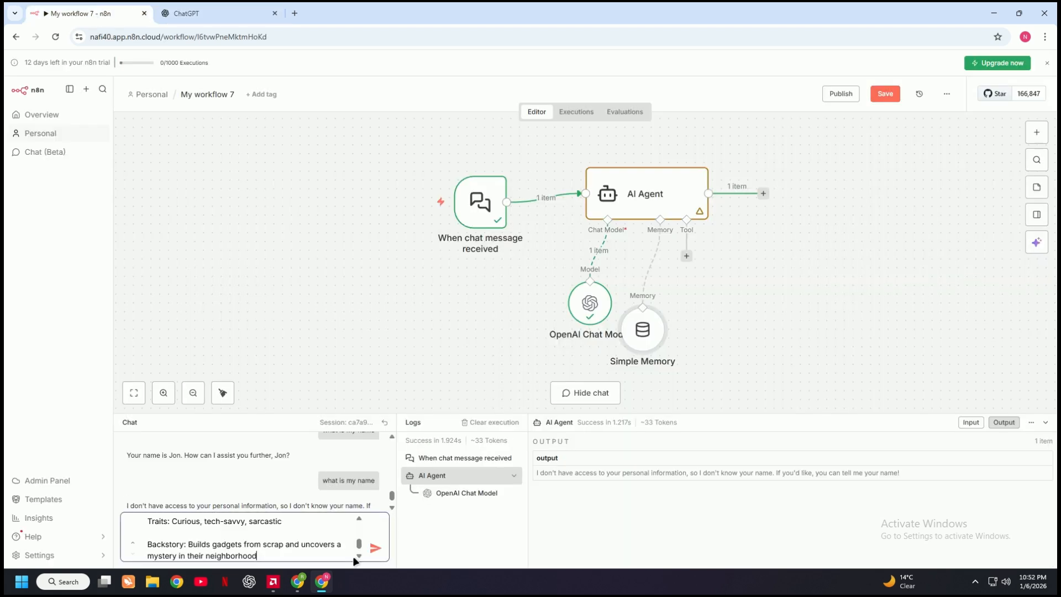
{"action": "left_click", "coordinate": [374, 548]}
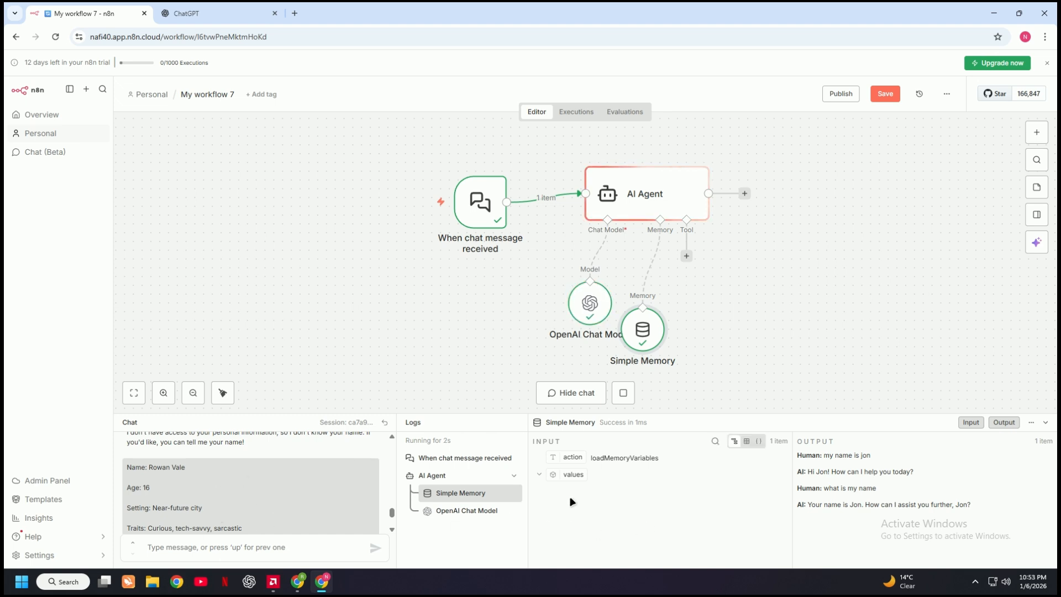
Ask the agent in the chat how old the fictional character is, and review its reply and the Simple Memory output
{"action": "left_click", "coordinate": [244, 546]}
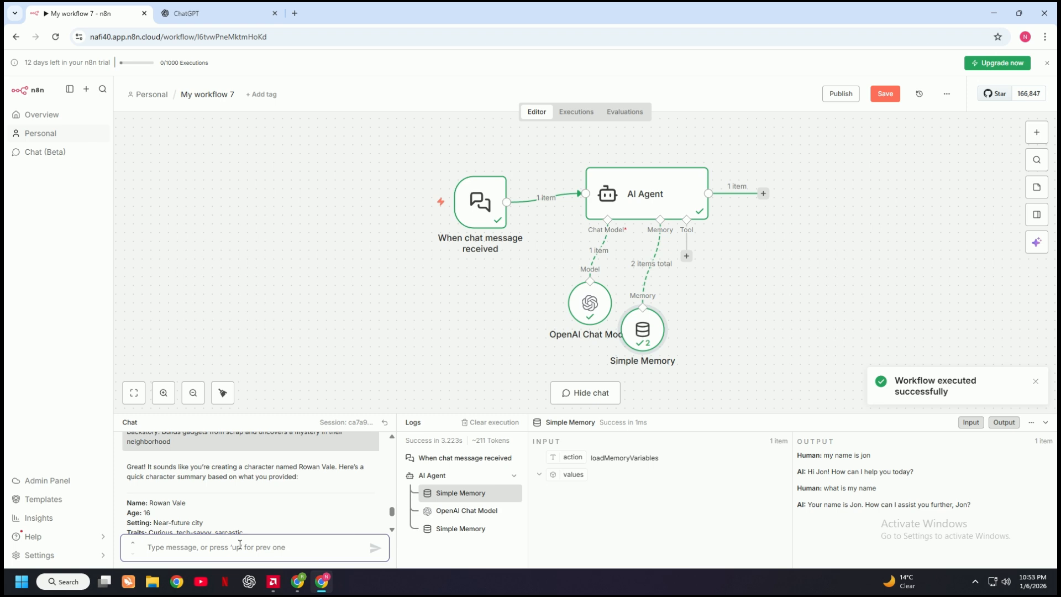
{"action": "type", "text": "what"}
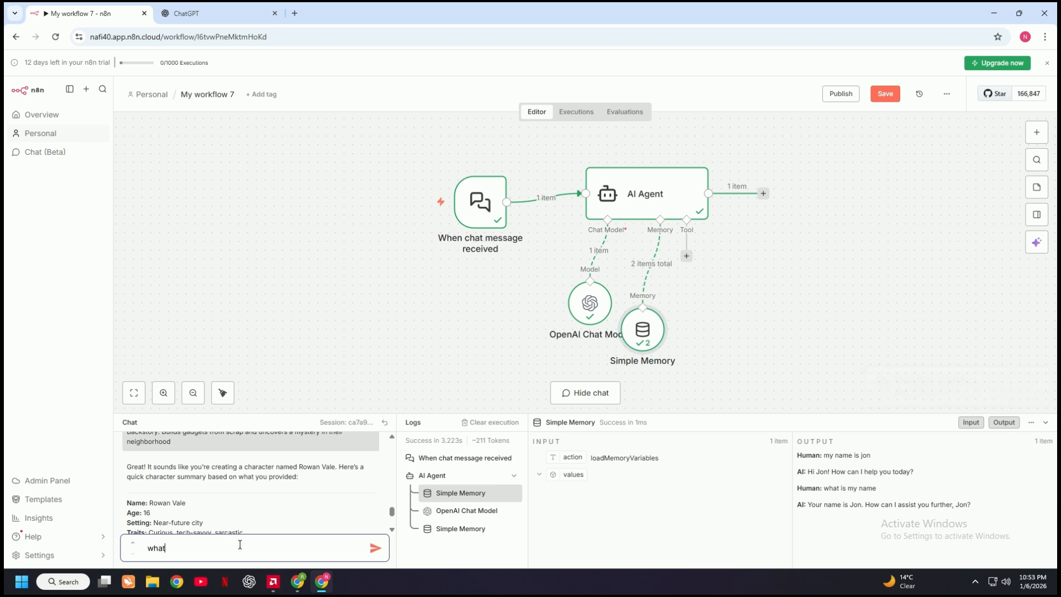
{"action": "type", "text": " old is vale"}
{"action": "key", "text": "Return"}
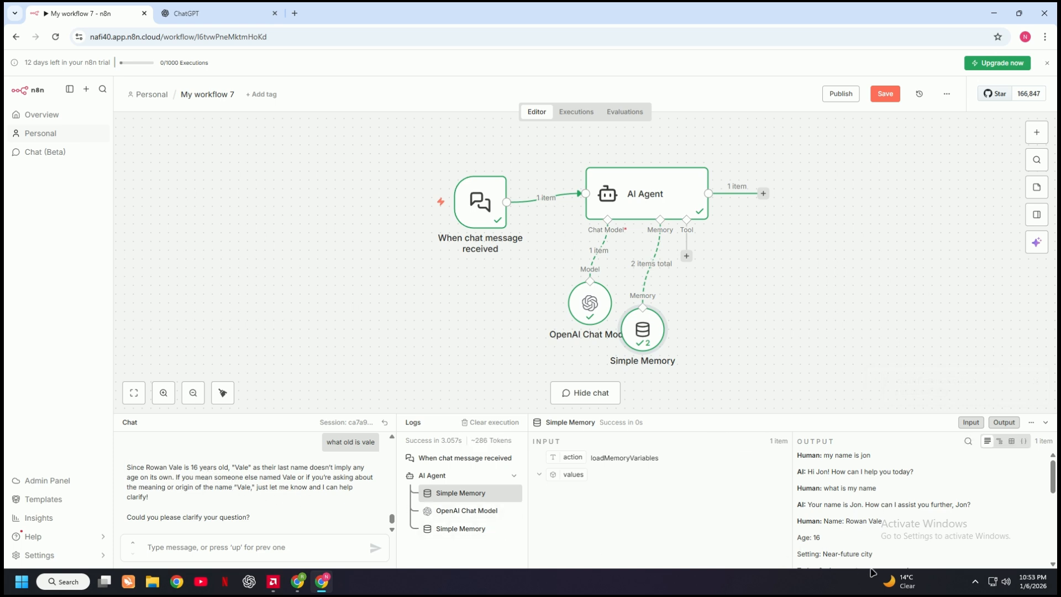
{"action": "scroll", "coordinate": [844, 536], "scroll_direction": "down", "scroll_amount": 5}
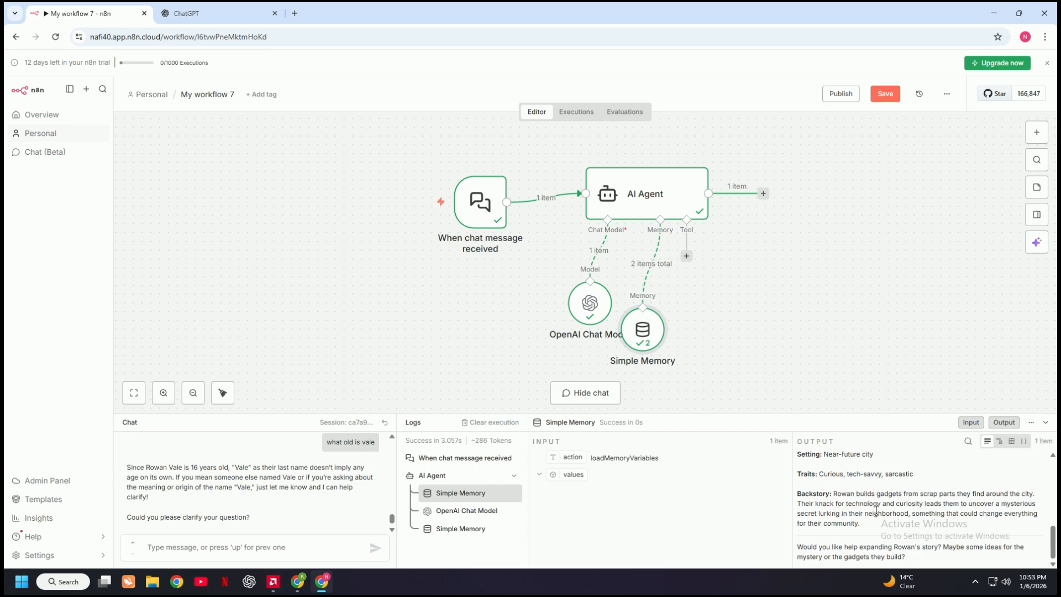
{"action": "scroll", "coordinate": [876, 510], "scroll_direction": "up", "scroll_amount": 1}
{"action": "scroll", "coordinate": [870, 518], "scroll_direction": "down", "scroll_amount": 1}
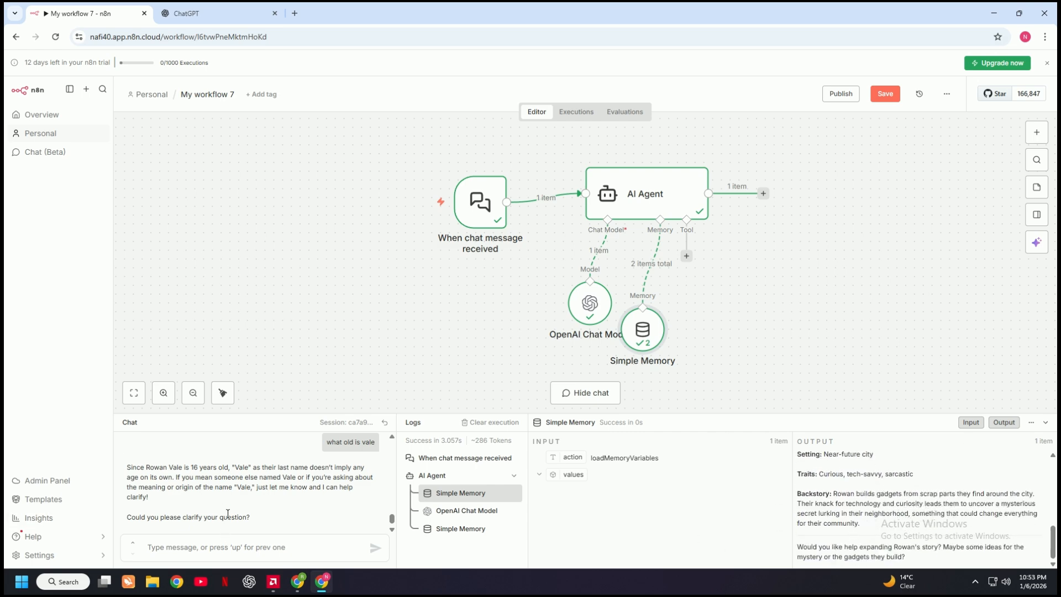
{"action": "scroll", "coordinate": [227, 514], "scroll_direction": "up", "scroll_amount": 3}
{"action": "scroll", "coordinate": [227, 514], "scroll_direction": "down", "scroll_amount": 3}
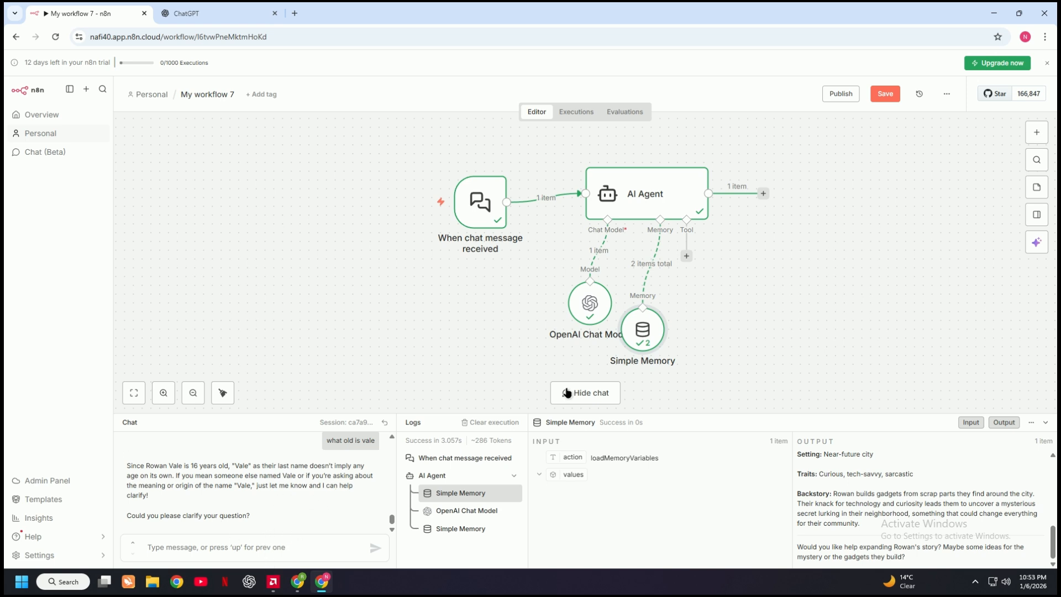
Move the Simple Memory node clear of the OpenAI Chat Model node and open the node selection for the AI Agent's Tool input
{"action": "left_click_drag", "start_coordinate": [629, 334], "coordinate": [673, 334]}
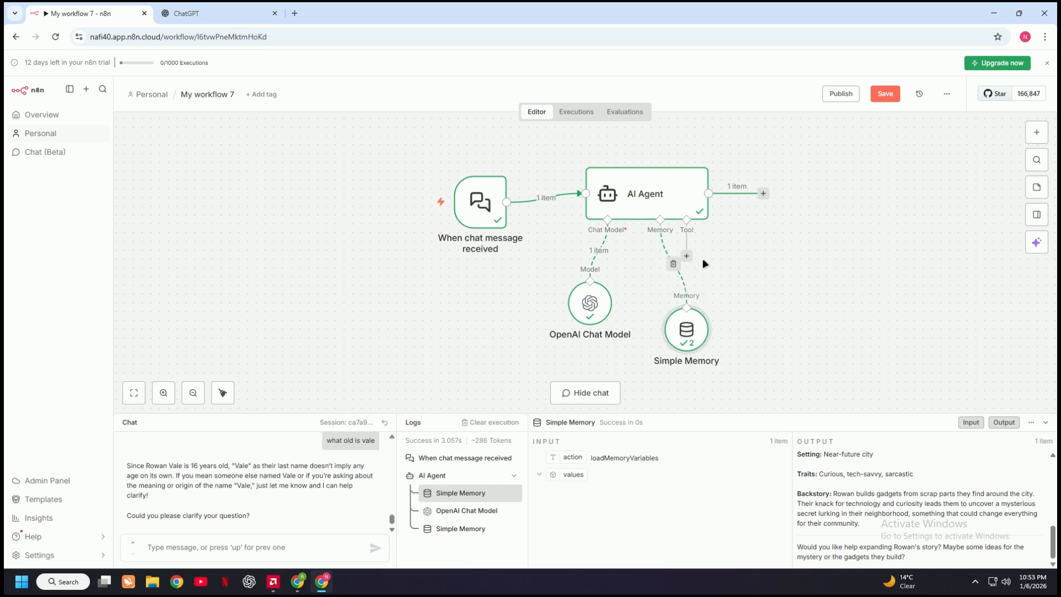
{"action": "left_click", "coordinate": [687, 255]}
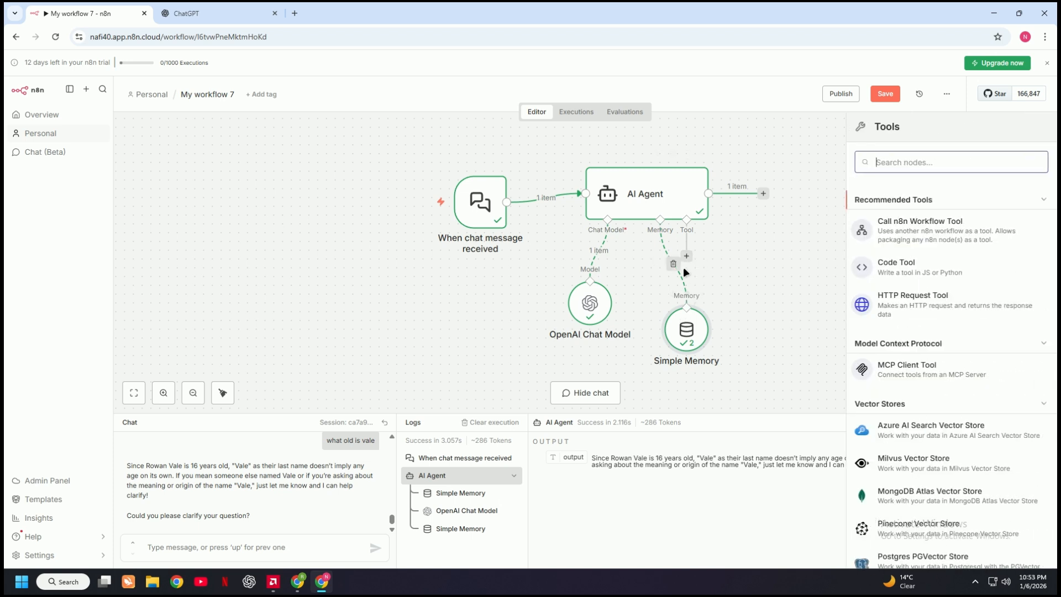
{"action": "mouse_move", "coordinate": [677, 337]}
{"action": "left_mouse_down"}
{"action": "mouse_move", "coordinate": [648, 302]}
{"action": "mouse_move", "coordinate": [676, 340]}
{"action": "left_mouse_up"}
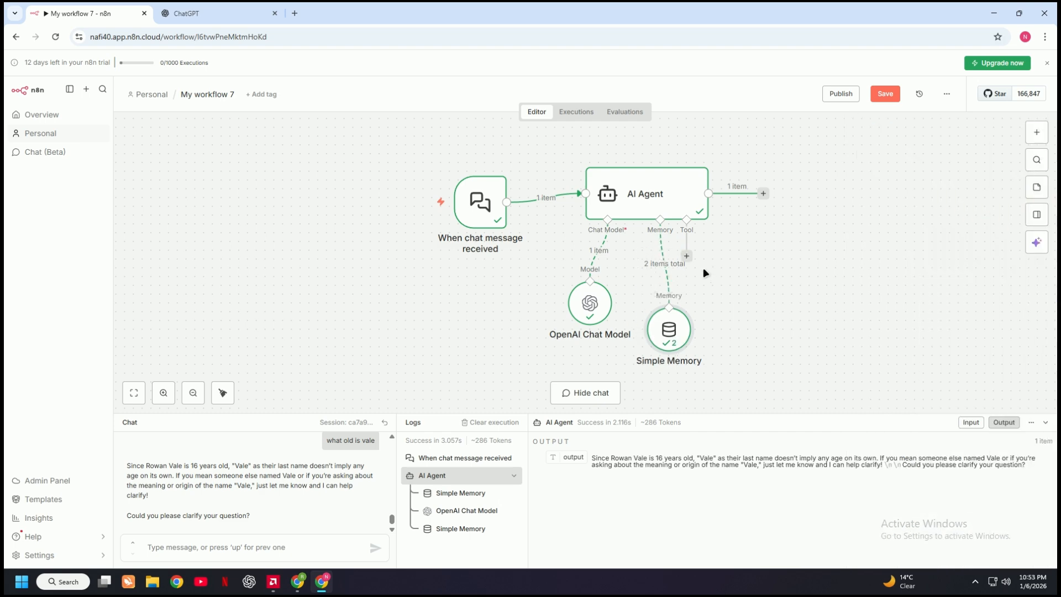
{"action": "left_click_drag", "start_coordinate": [688, 258], "coordinate": [734, 264]}
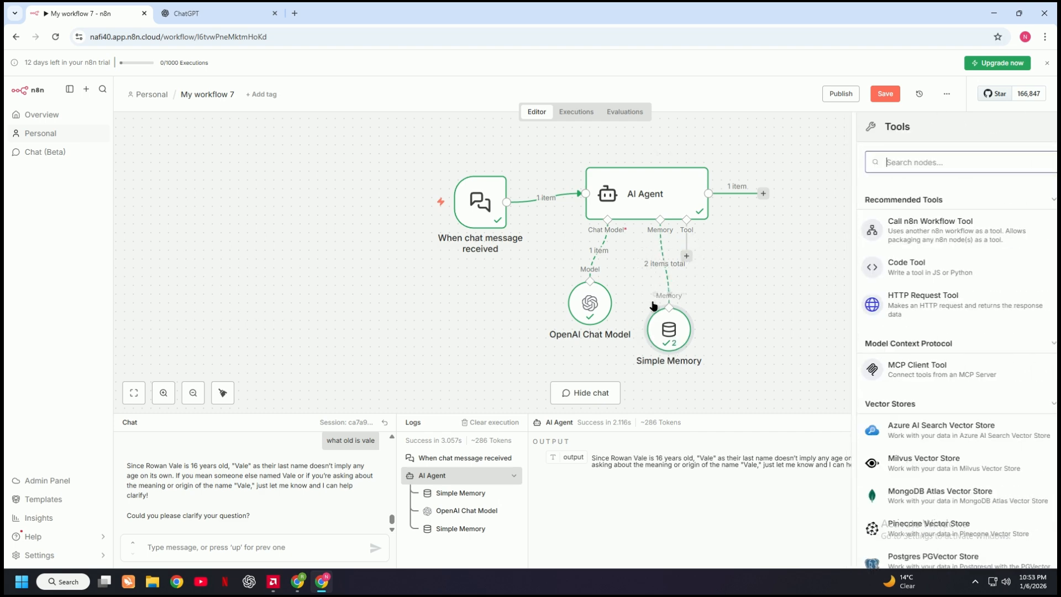